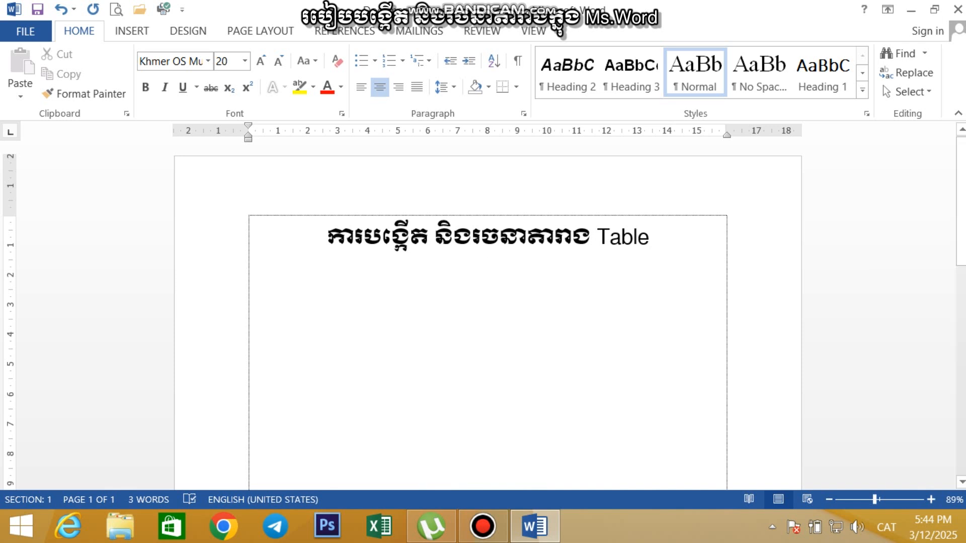
Set the font of the empty line below the title to Times New Roman, size 12
{"action": "left_click", "coordinate": [208, 61]}
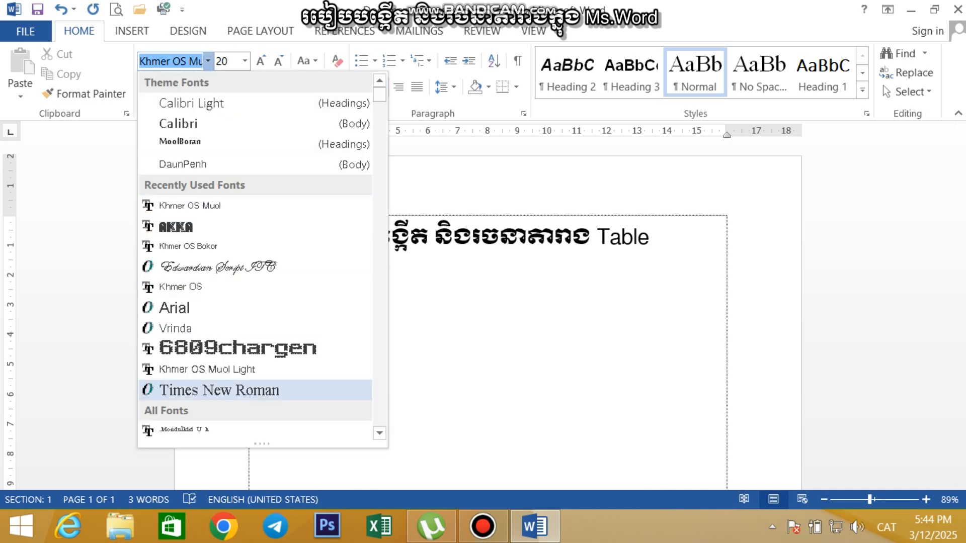
{"action": "left_click", "coordinate": [218, 390]}
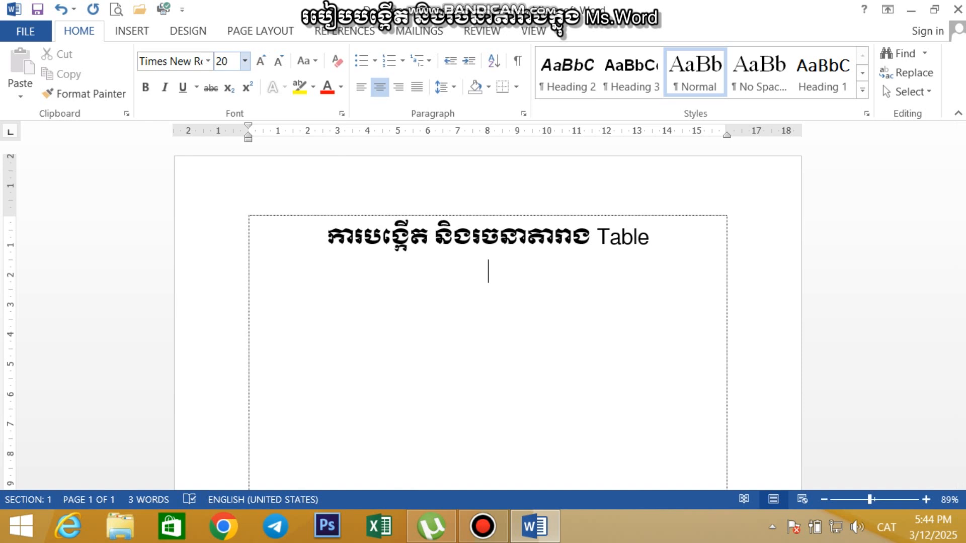
{"action": "left_click", "coordinate": [245, 61]}
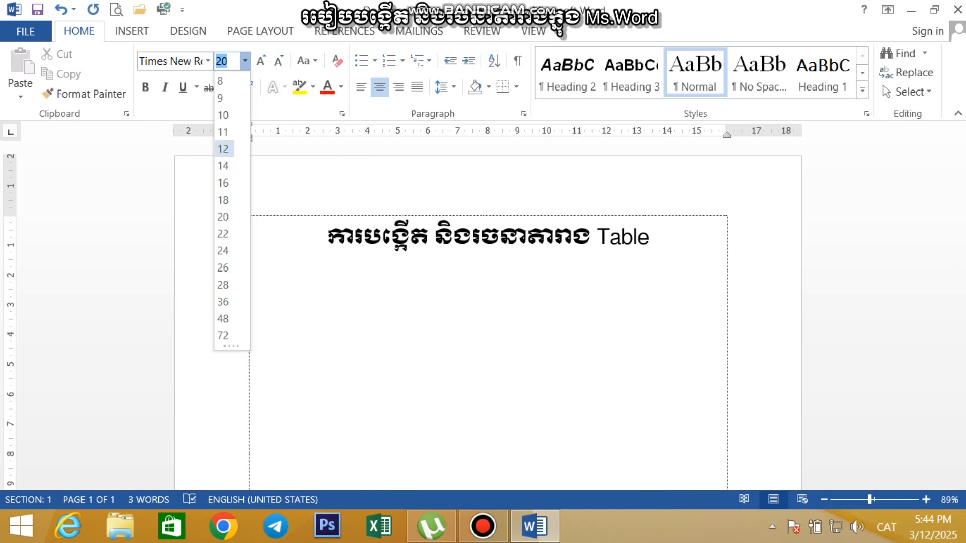
{"action": "left_click", "coordinate": [224, 149]}
{"action": "type", "text": "ល"}
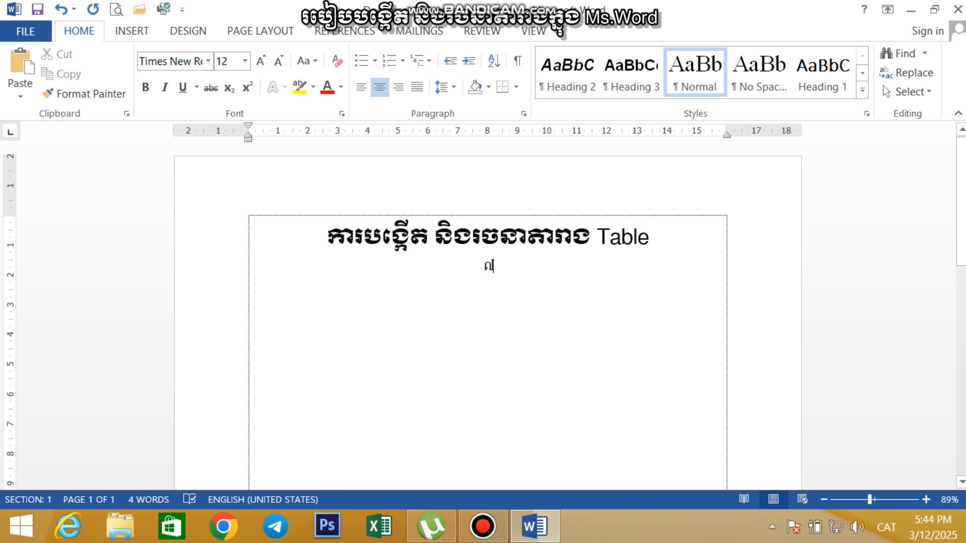
{"action": "key", "text": "BackSpace"}
Insert a table with 7 columns and 20 rows below the title
{"action": "left_click", "coordinate": [132, 31]}
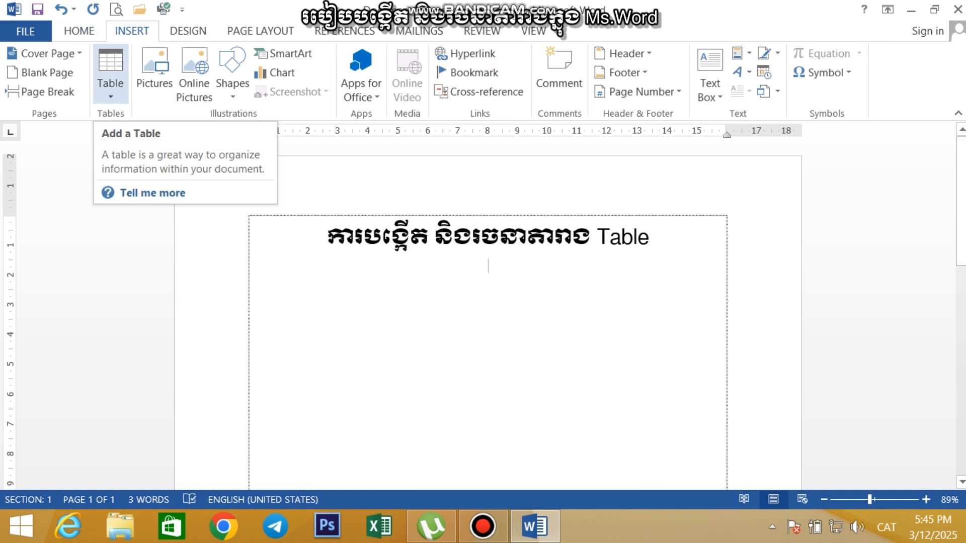
{"action": "left_click", "coordinate": [110, 75]}
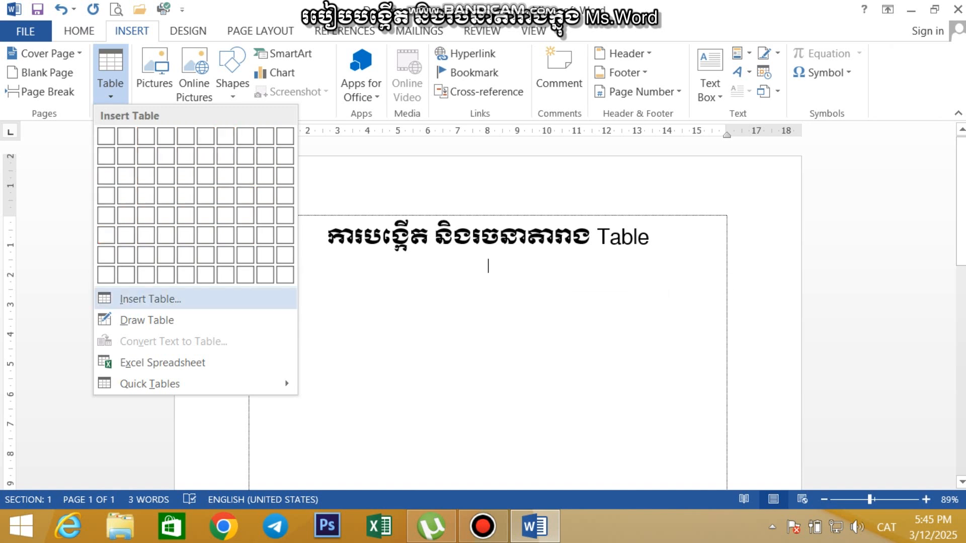
{"action": "left_click", "coordinate": [150, 299]}
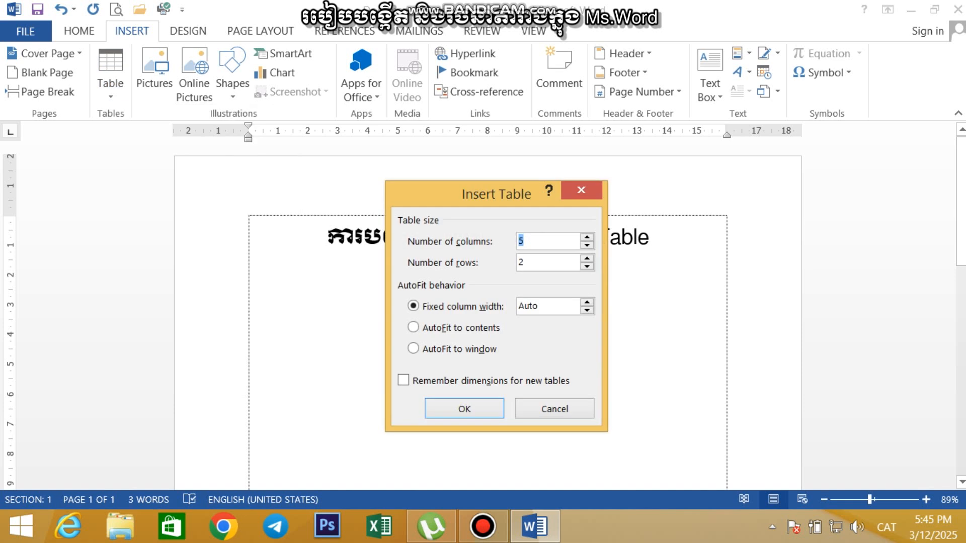
{"action": "left_click_drag", "start_coordinate": [473, 194], "coordinate": [519, 154]}
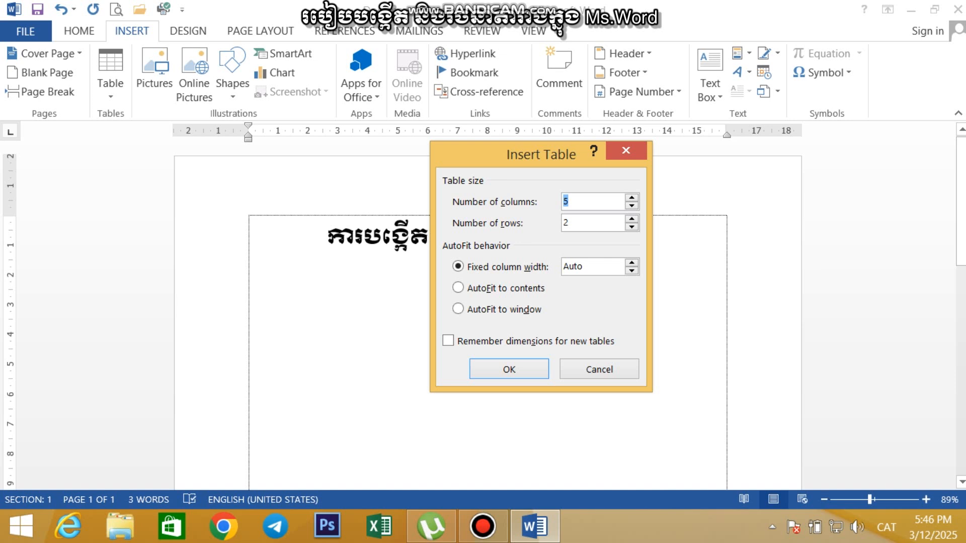
{"action": "type", "text": "70"}
{"action": "left_click", "coordinate": [509, 369]}
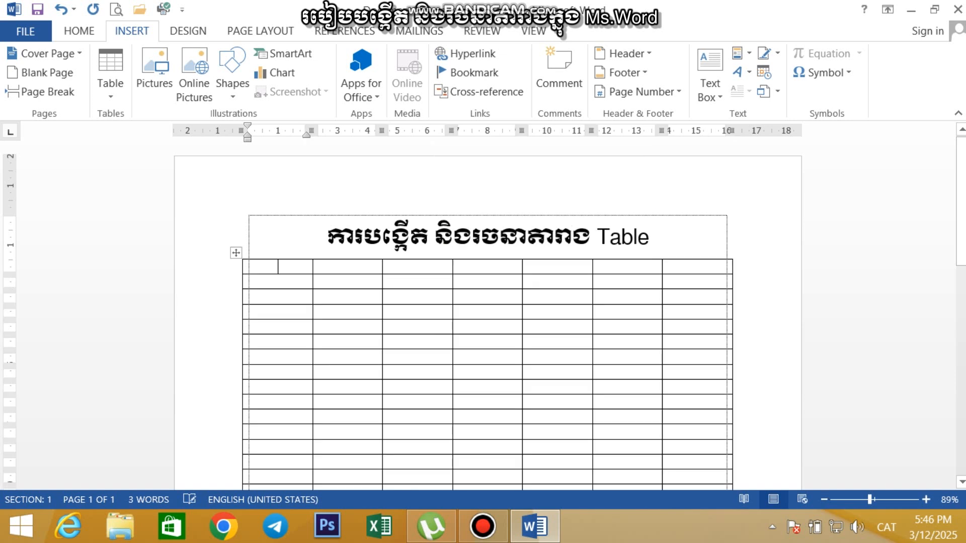
{"action": "scroll", "coordinate": [488, 316], "scroll_direction": "down", "scroll_amount": 3}
{"action": "scroll", "coordinate": [488, 316], "scroll_direction": "down", "scroll_amount": 3}
{"action": "scroll", "coordinate": [488, 316], "scroll_direction": "up", "scroll_amount": 5}
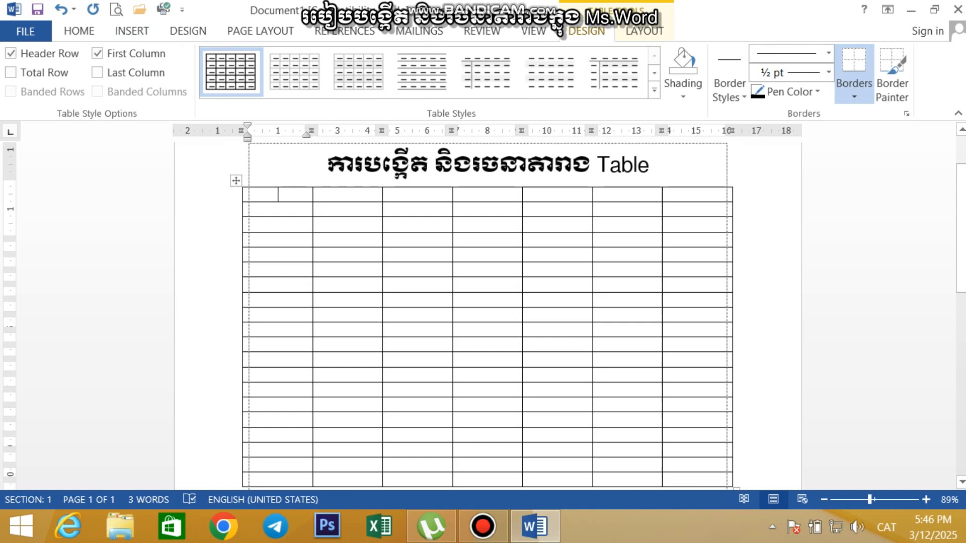
Highlight the table's top row and part of its first column, and delete the whole table
{"action": "left_click_drag", "start_coordinate": [278, 231], "coordinate": [704, 231]}
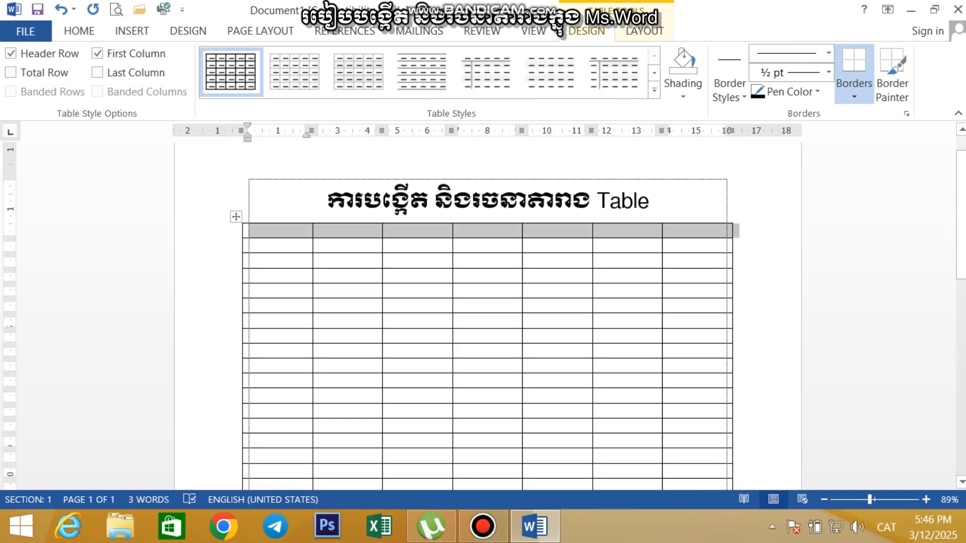
{"action": "left_click", "coordinate": [488, 305]}
{"action": "left_click_drag", "start_coordinate": [280, 231], "coordinate": [279, 396]}
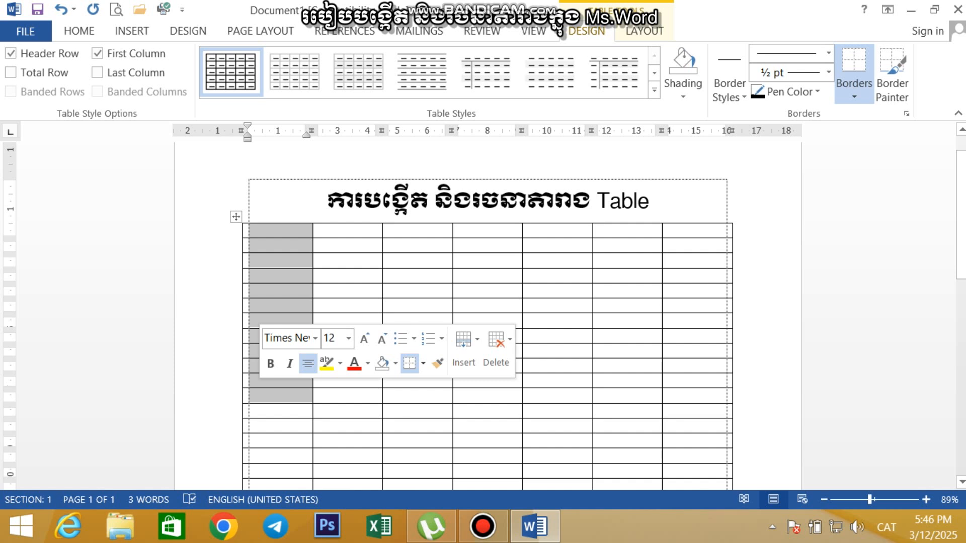
{"action": "left_click", "coordinate": [733, 290]}
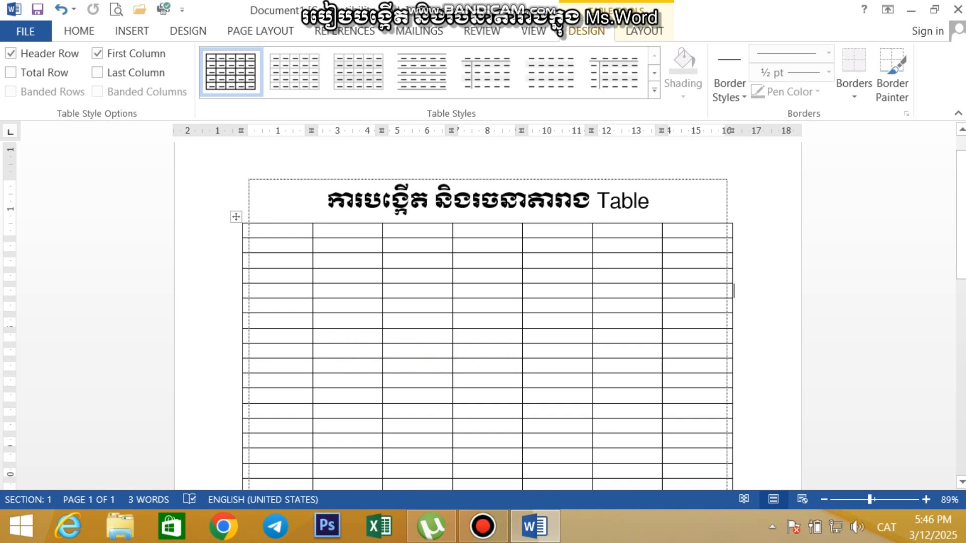
{"action": "left_click", "coordinate": [236, 217]}
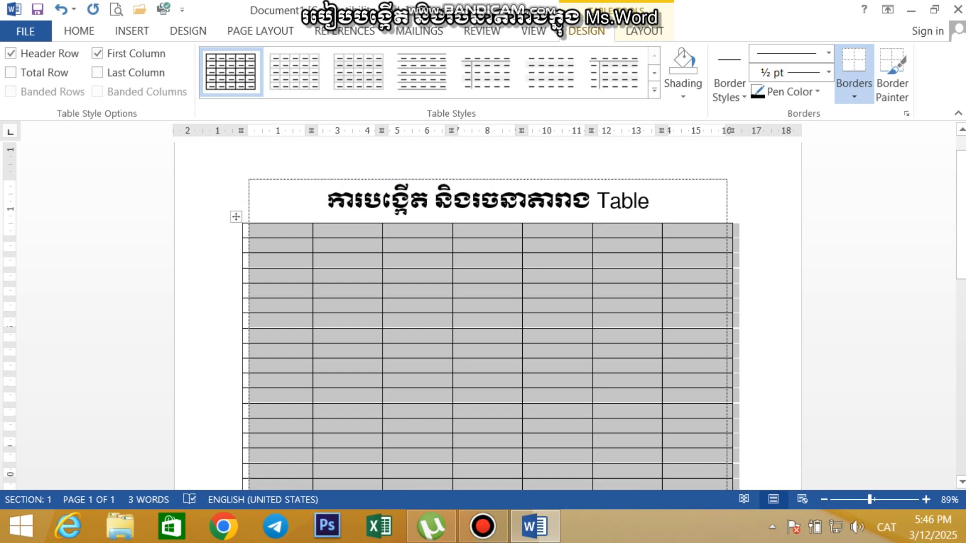
{"action": "key", "text": "BackSpace"}
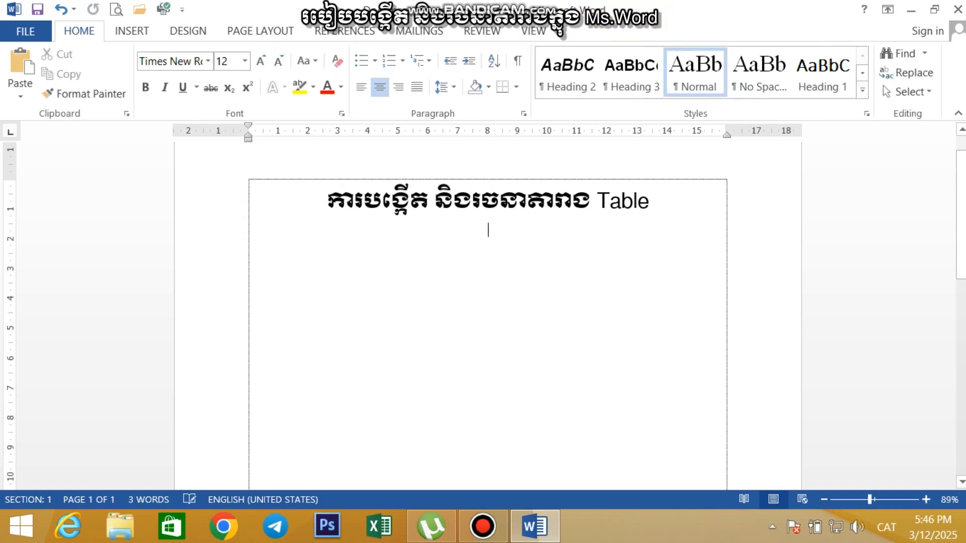
Insert a new table of 7 columns by 20 rows on the empty line under the title
{"action": "left_click", "coordinate": [132, 31]}
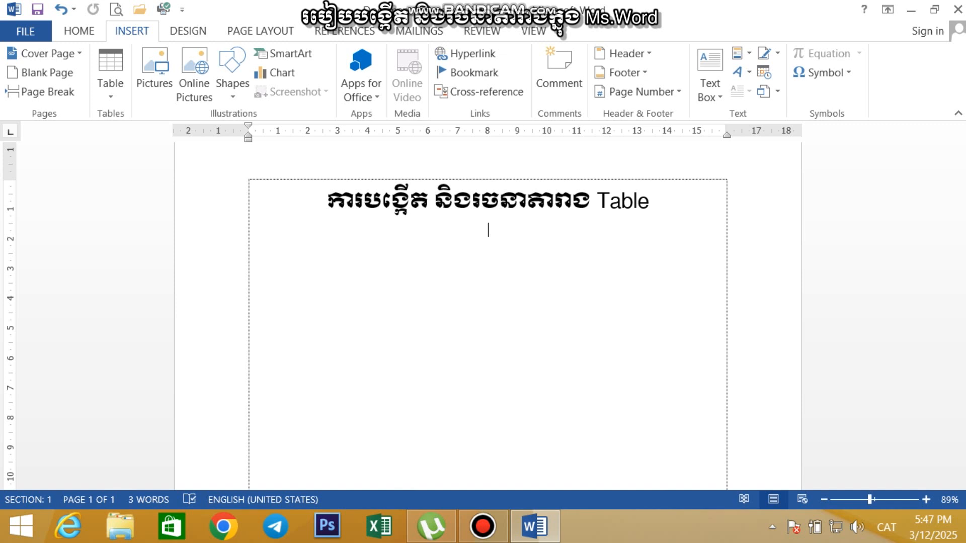
{"action": "left_click", "coordinate": [111, 81]}
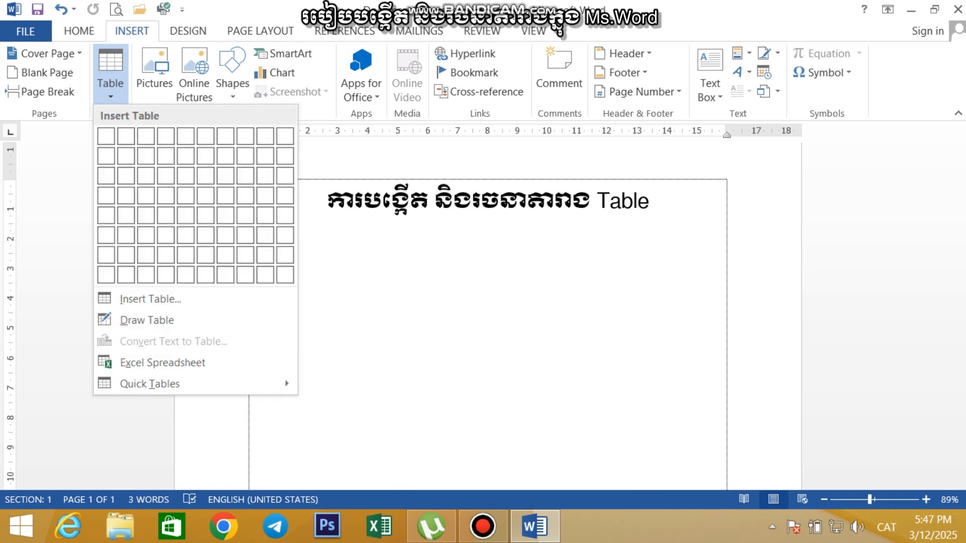
{"action": "left_click", "coordinate": [150, 298]}
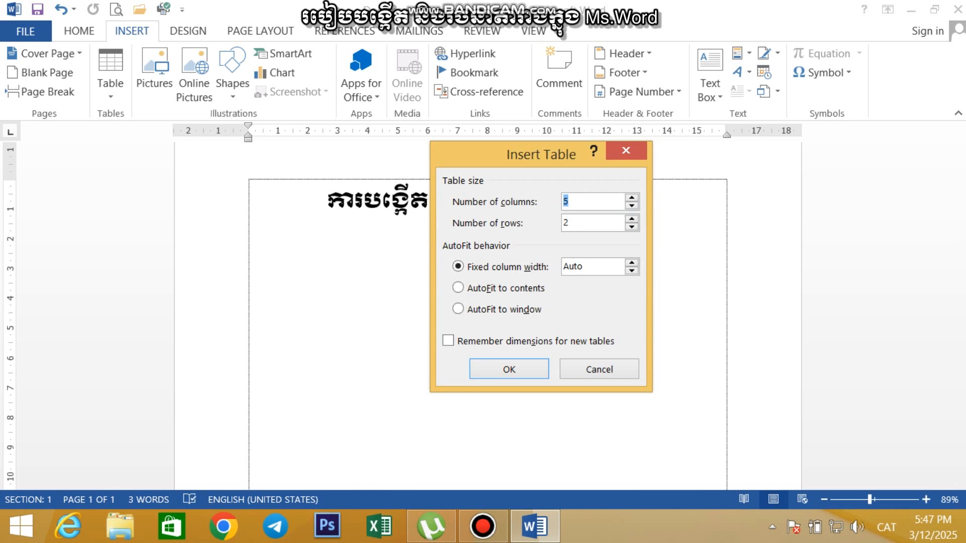
{"action": "type", "text": "7"}
{"action": "type", "text": "0"}
{"action": "key", "text": "Return"}
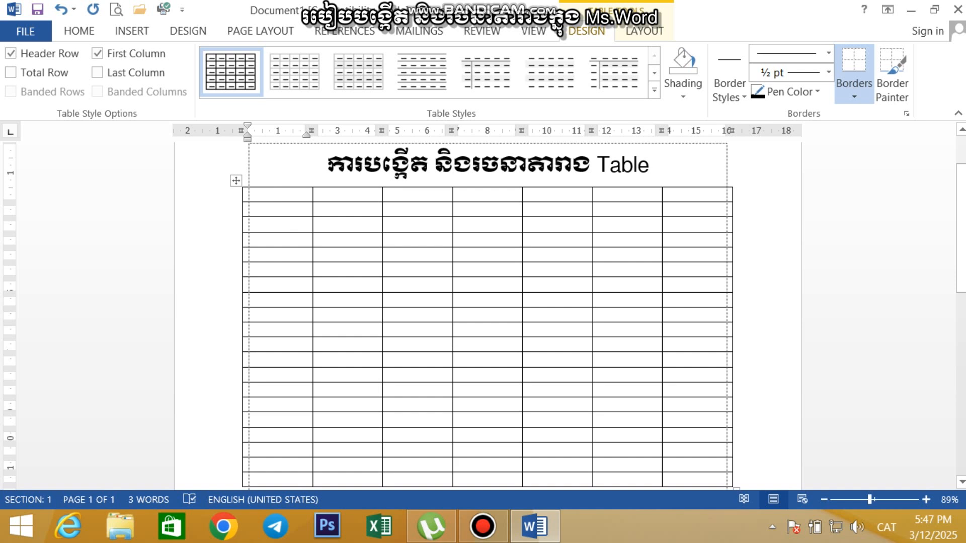
Enter the sample Khmer text "ដថដថ" and "ដថដសថដ" in the first two cells of the top row
{"action": "type", "text": "ដថដថ"}
{"action": "key", "text": "Tab"}
{"action": "type", "text": "ដថដសថដ"}
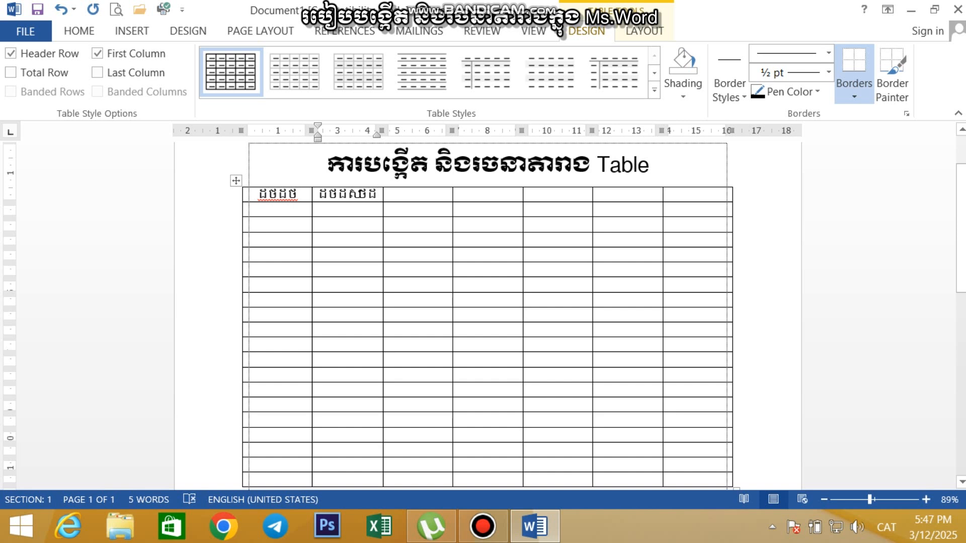
Switch the keyboard input language to English (United States)
{"action": "key", "text": "super+space"}
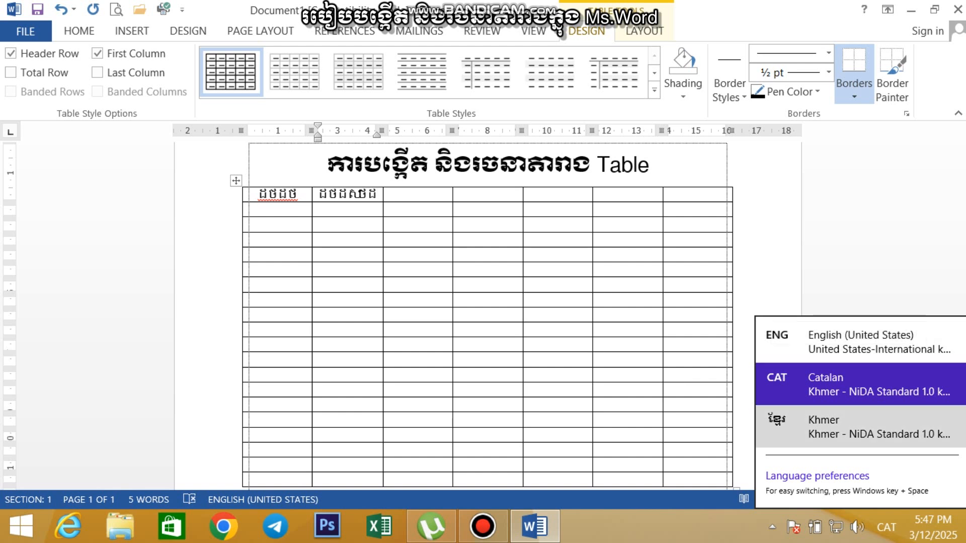
{"action": "left_click", "coordinate": [860, 342]}
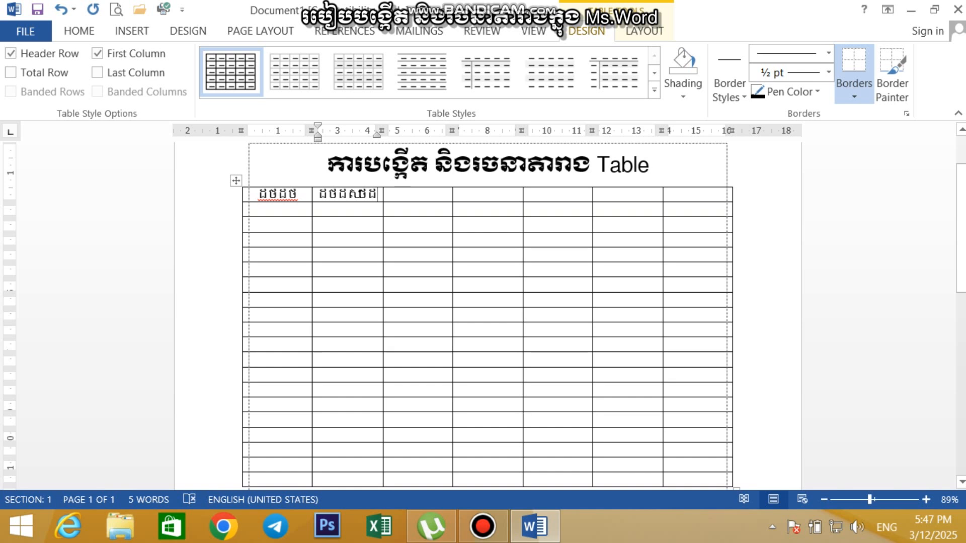
Set the font of the whole table to Khmer OS, size 12
{"action": "left_click", "coordinate": [236, 180]}
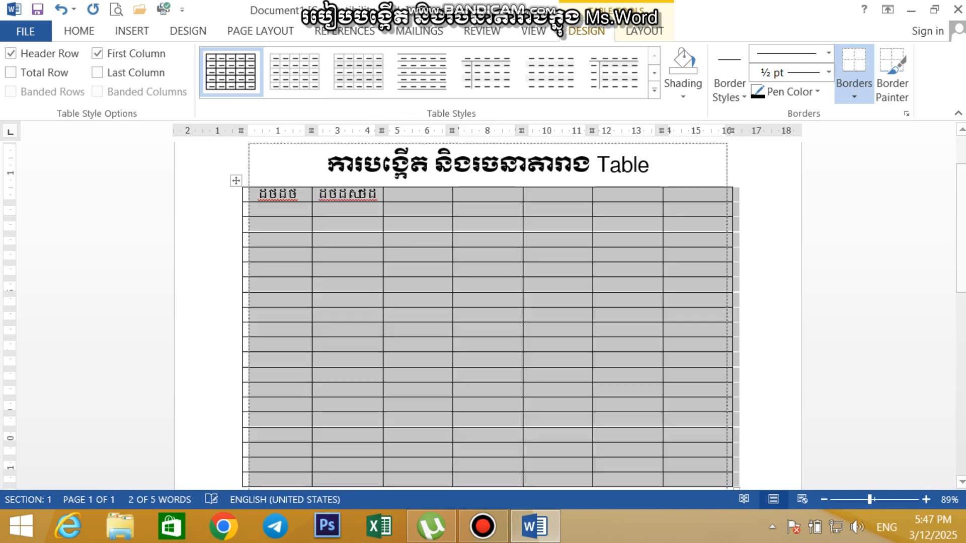
{"action": "left_click", "coordinate": [79, 31]}
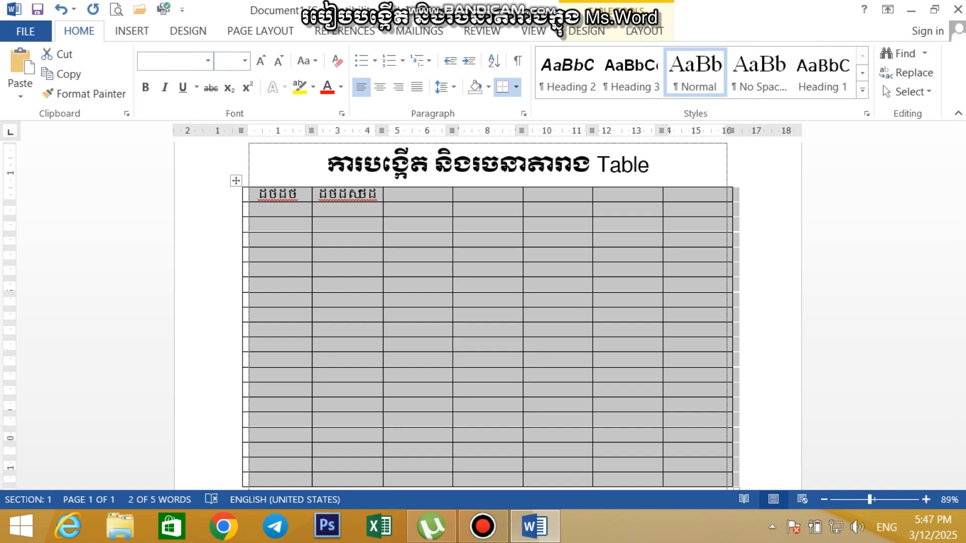
{"action": "left_click", "coordinate": [207, 61]}
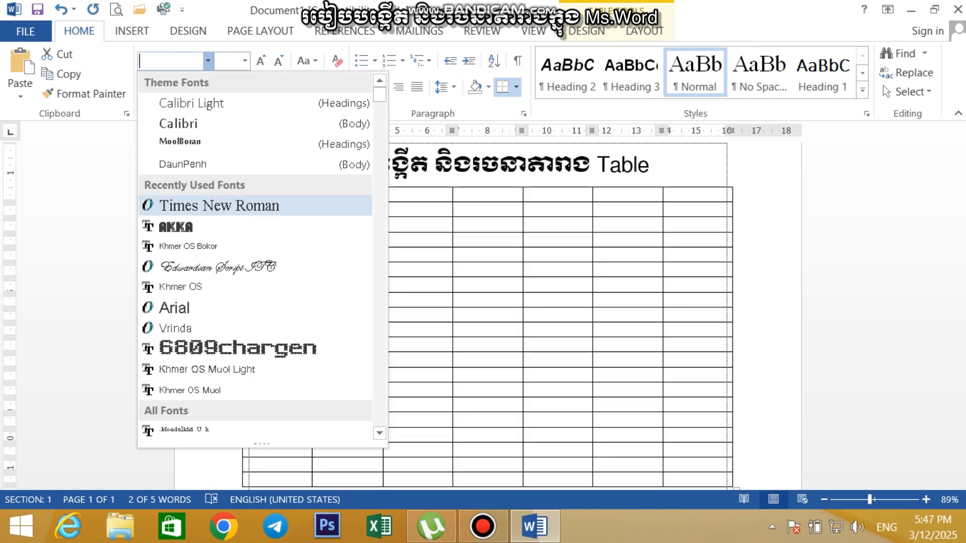
{"action": "left_click", "coordinate": [180, 287]}
{"action": "left_click", "coordinate": [245, 61]}
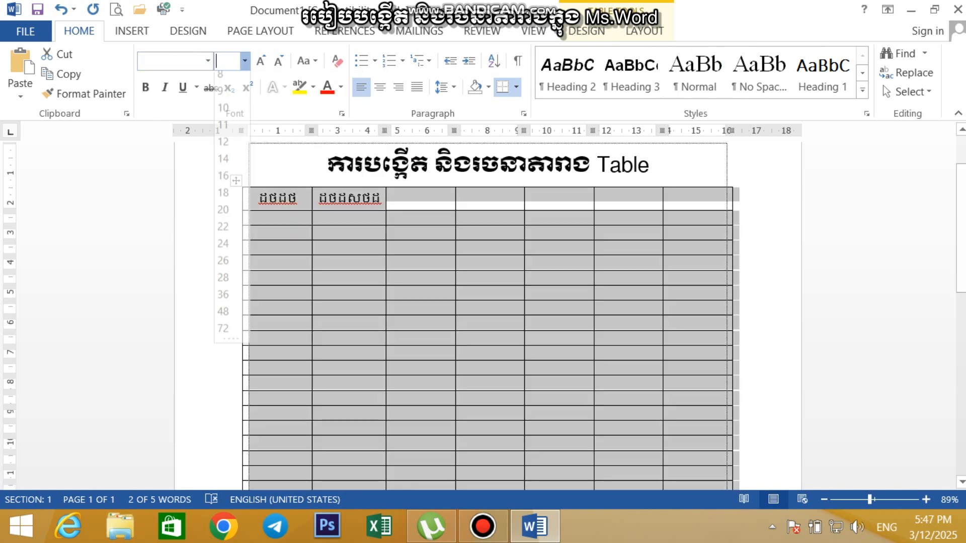
{"action": "left_click", "coordinate": [223, 149]}
Clear the Khmer sample text from the first two cells of the top row
{"action": "left_click", "coordinate": [381, 199]}
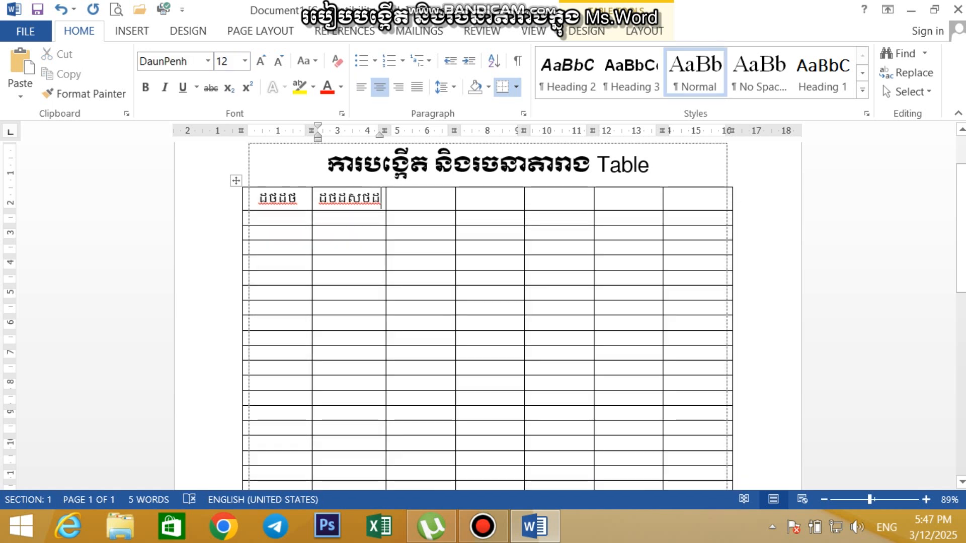
{"action": "key", "text": "BackSpace"}
{"action": "key", "text": "BackSpace"}
{"action": "key", "text": "BackSpace"}
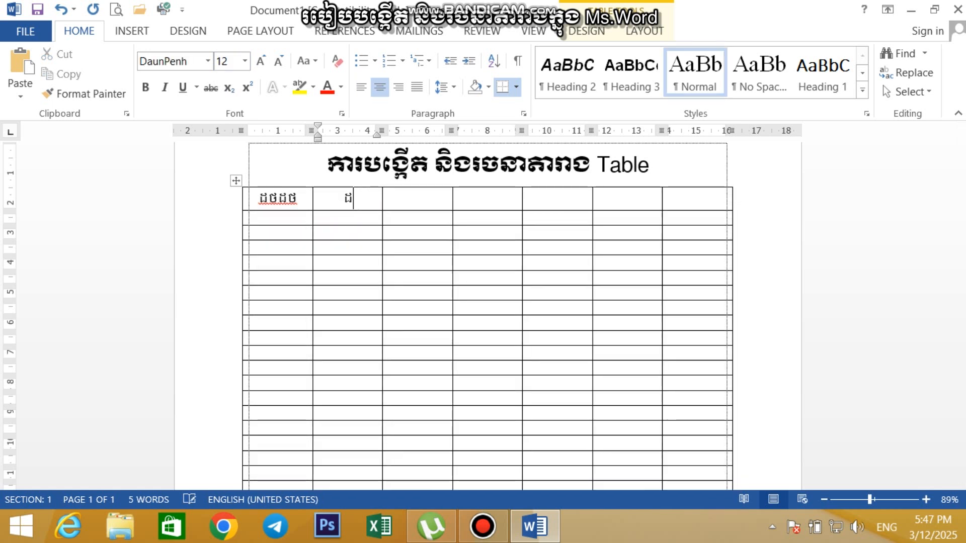
{"action": "key", "text": "Left"}
{"action": "key", "text": "BackSpace"}
{"action": "key", "text": "BackSpace"}
{"action": "key", "text": "BackSpace"}
{"action": "key", "text": "BackSpace"}
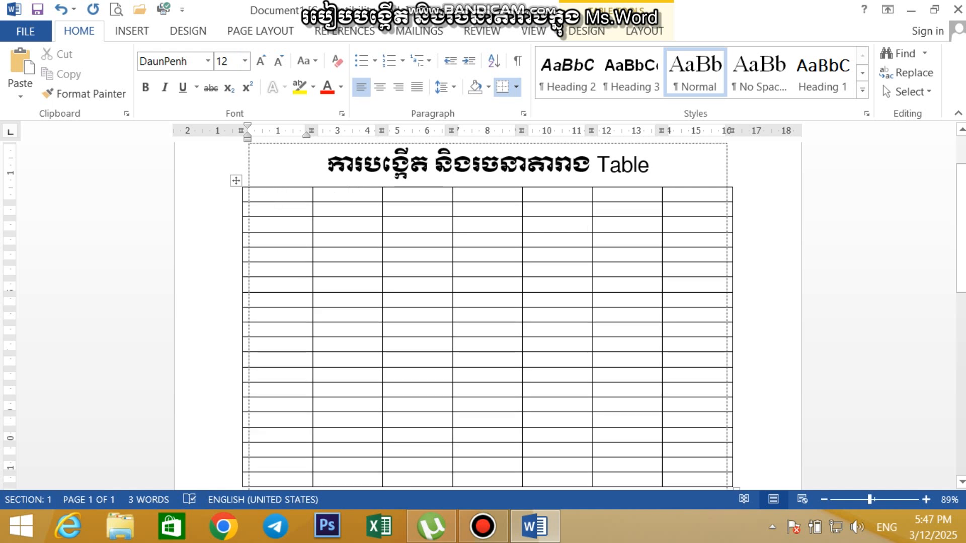
Fill the first three cells of the top row with "fggfg", "fgfdgf" and "fgfdgfdg"
{"action": "type", "text": "fggfg"}
{"action": "key", "text": "Tab"}
{"action": "type", "text": "fgfdgf"}
{"action": "key", "text": "Tab"}
{"action": "type", "text": "fgfdgfdg"}
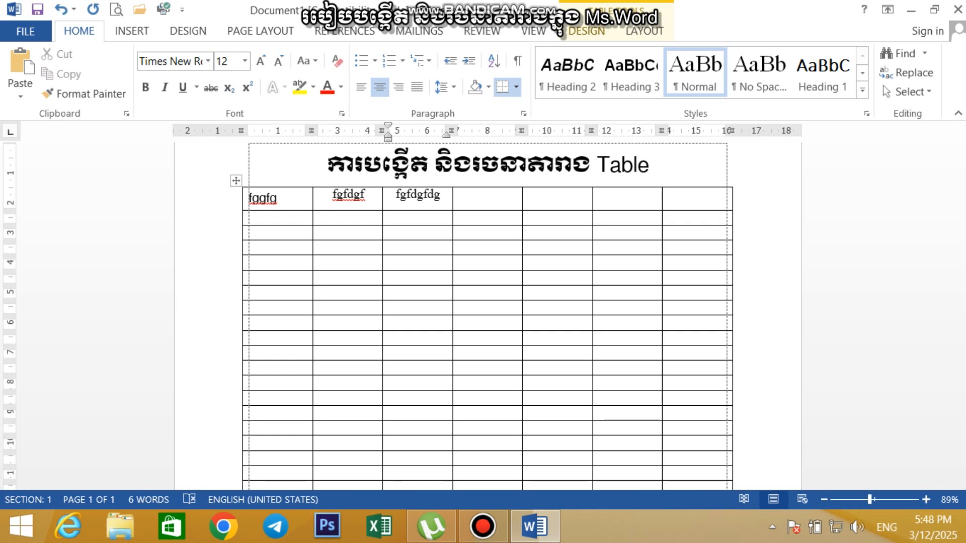
Examine the table design and layout tools offered when the cursor is in the title line and in different table cells
{"action": "left_click", "coordinate": [587, 32]}
{"action": "scroll", "coordinate": [558, 26], "scroll_direction": "down", "scroll_amount": 1}
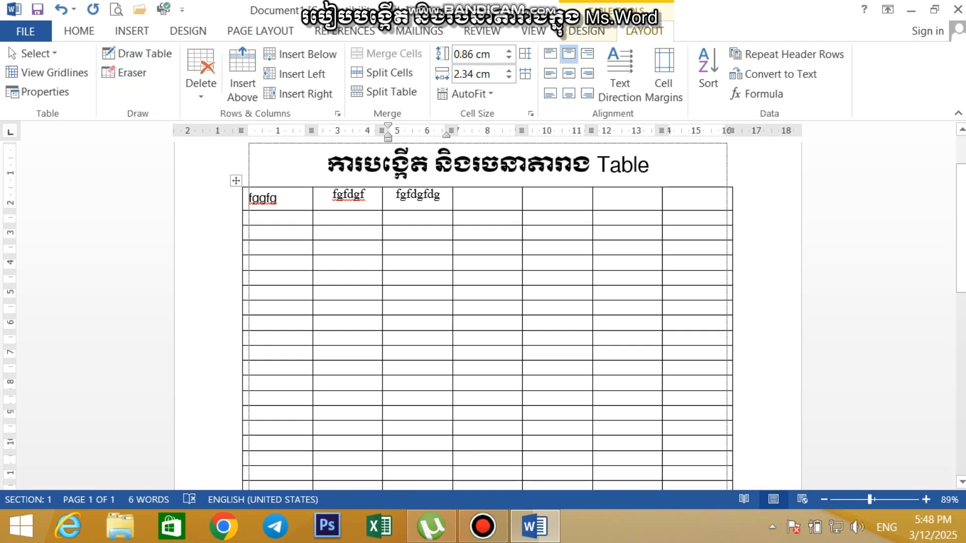
{"action": "left_click", "coordinate": [656, 167]}
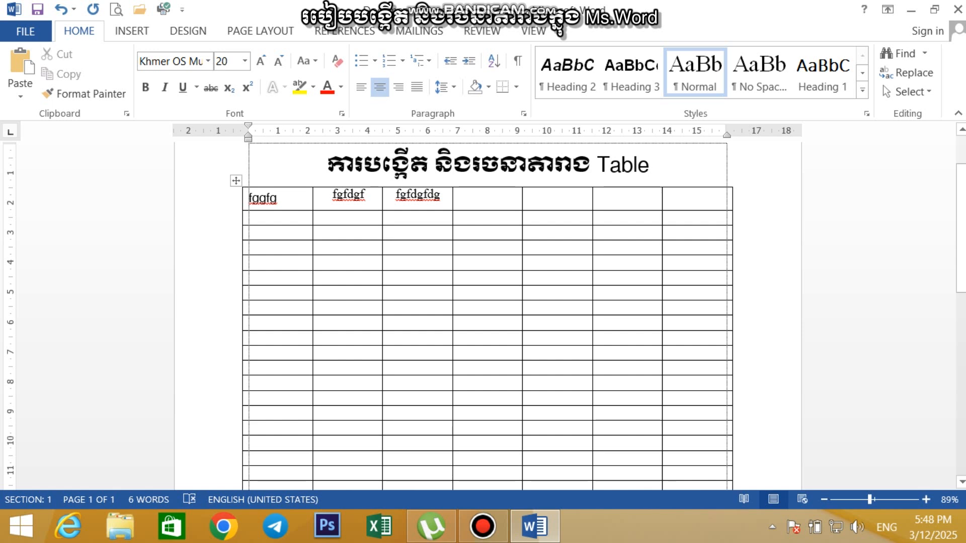
{"action": "left_click", "coordinate": [488, 195]}
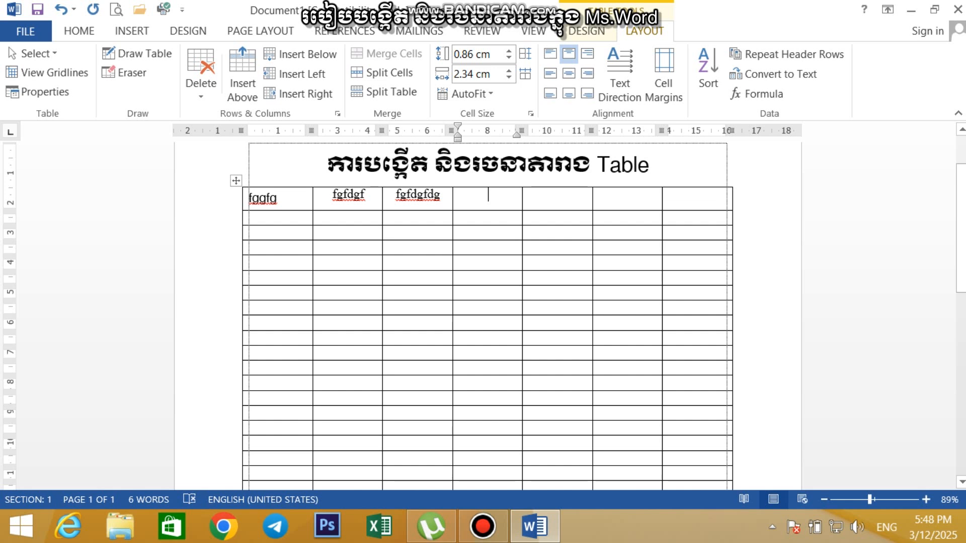
{"action": "left_click_drag", "start_coordinate": [289, 199], "coordinate": [365, 199]}
{"action": "double_click", "coordinate": [400, 293]}
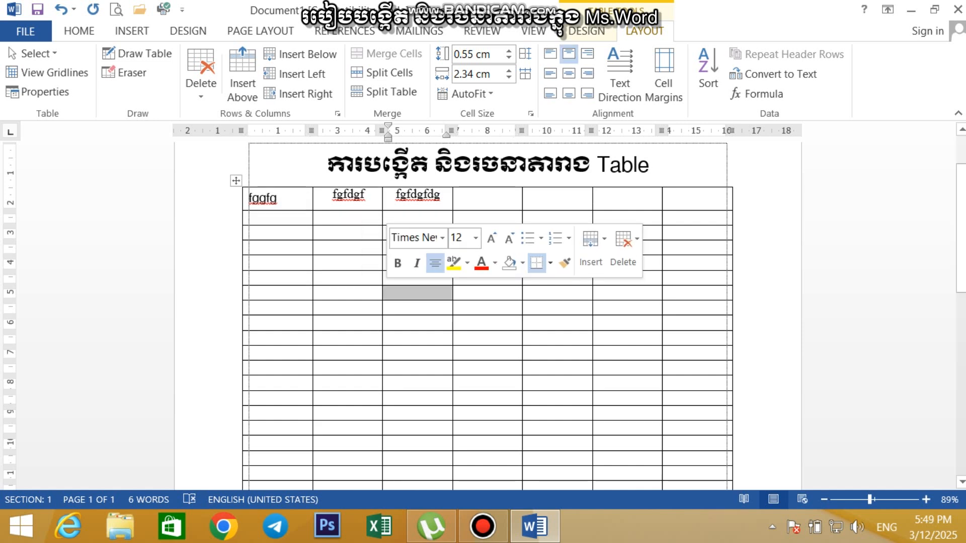
{"action": "left_click", "coordinate": [348, 293]}
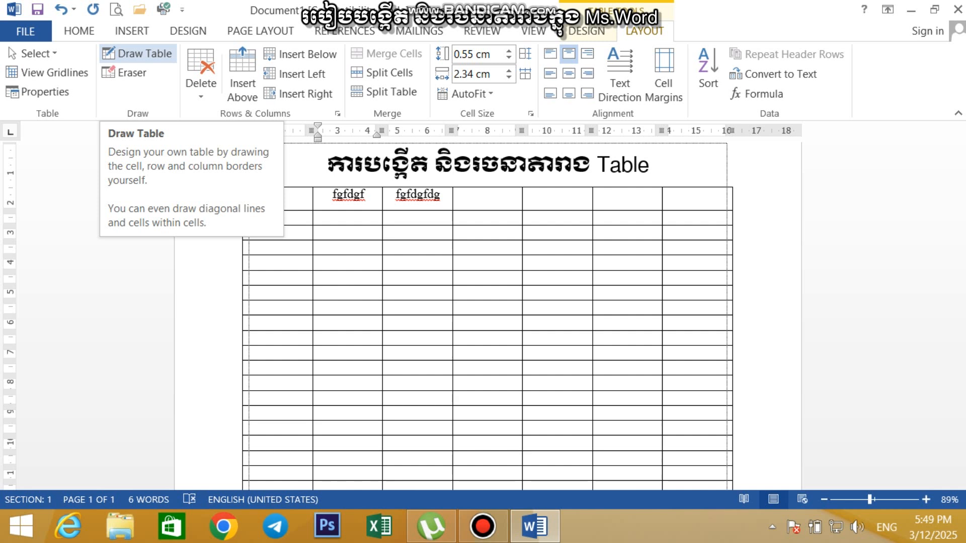
Draw vertical lines down the middle of the fourth and fifth columns, splitting their cells in the top two rows
{"action": "left_click", "coordinate": [136, 53]}
{"action": "left_click_drag", "start_coordinate": [491, 189], "coordinate": [490, 225]}
{"action": "left_click_drag", "start_coordinate": [562, 188], "coordinate": [562, 224]}
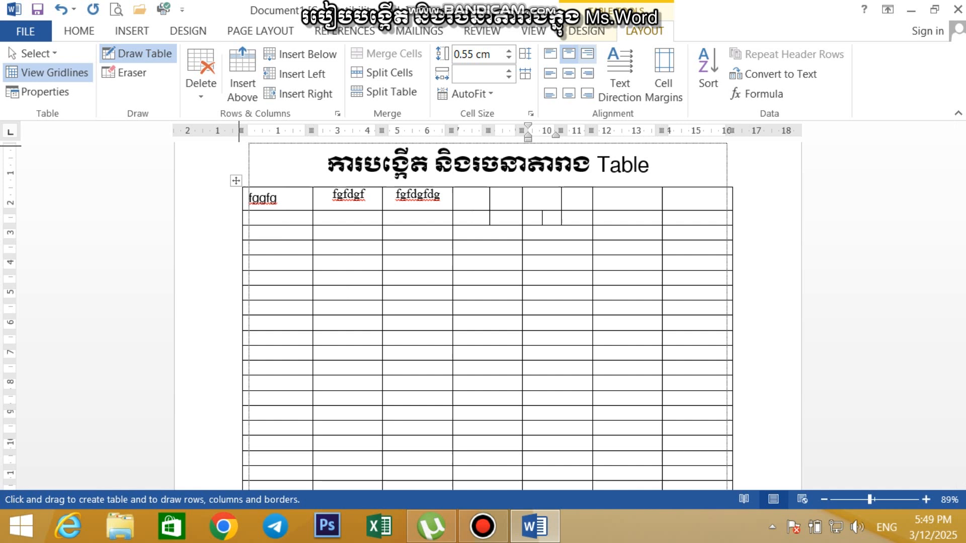
Set the border pen to the thick 3 pt multi-line style in red and draw along the fourth column's top-row cells
{"action": "left_click", "coordinate": [586, 31]}
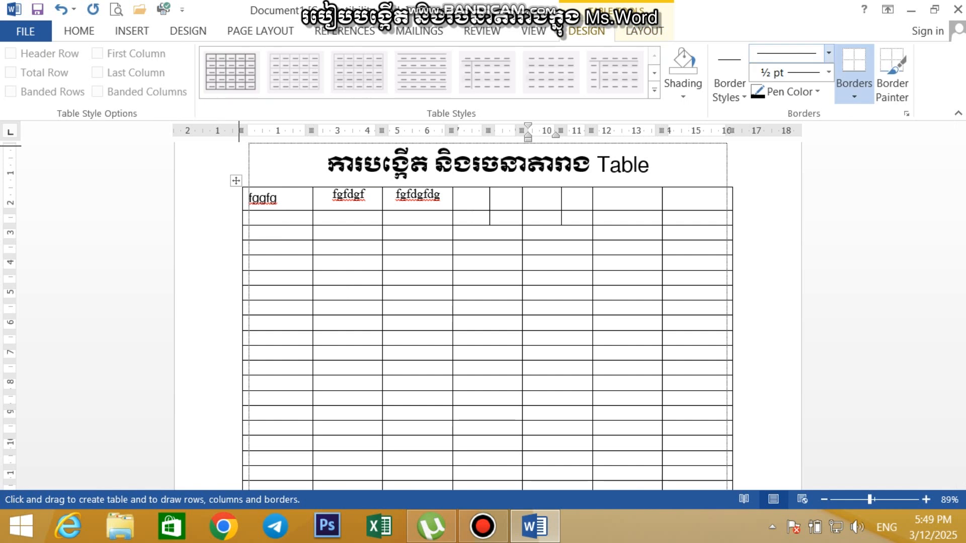
{"action": "left_click", "coordinate": [829, 53]}
{"action": "left_click", "coordinate": [789, 294]}
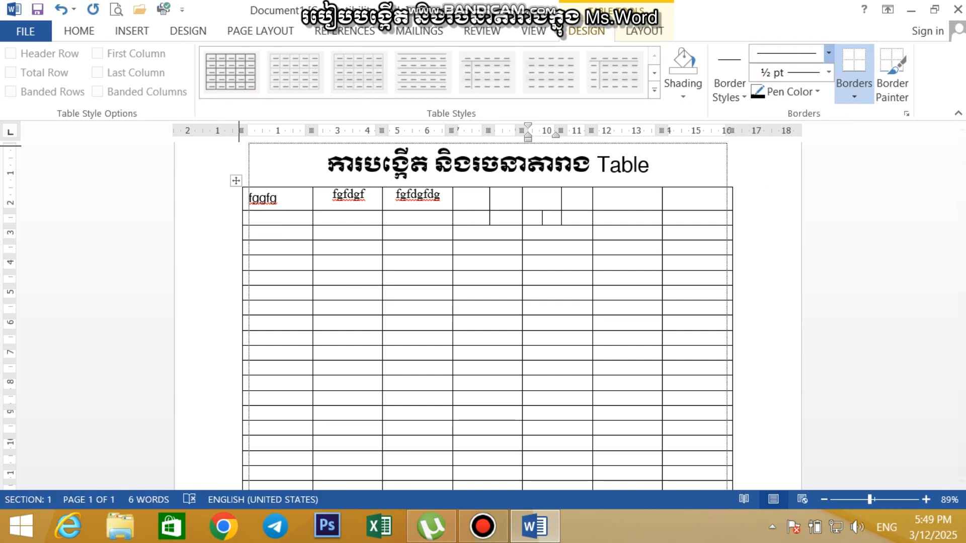
{"action": "left_click", "coordinate": [790, 92]}
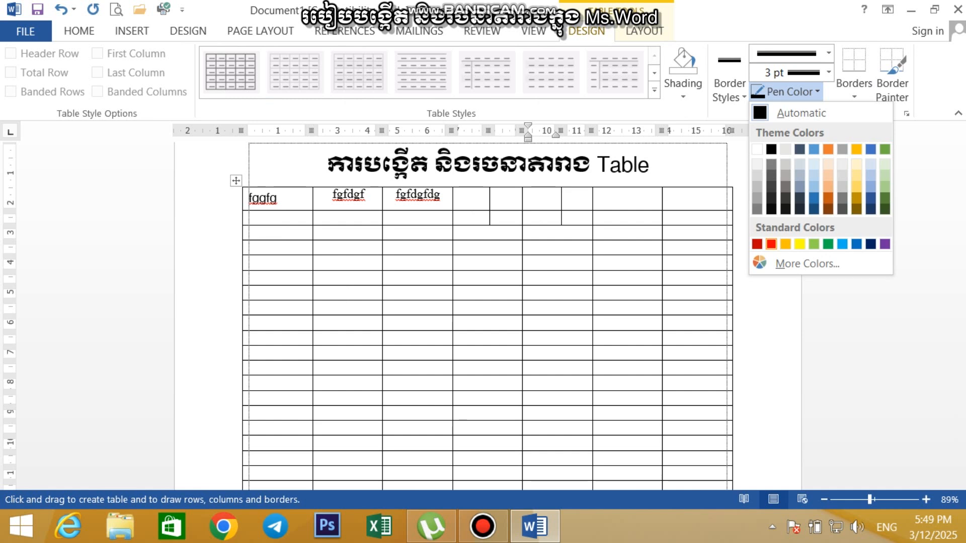
{"action": "left_click", "coordinate": [771, 244]}
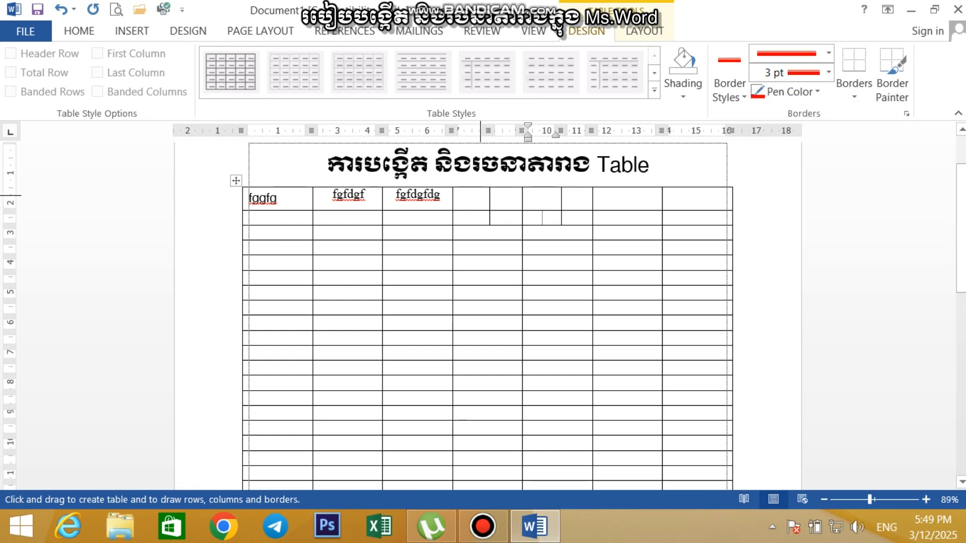
{"action": "mouse_move", "coordinate": [464, 188]}
{"action": "left_mouse_down"}
{"action": "mouse_move", "coordinate": [513, 189]}
{"action": "mouse_move", "coordinate": [503, 215]}
{"action": "mouse_move", "coordinate": [464, 215]}
{"action": "left_mouse_up"}
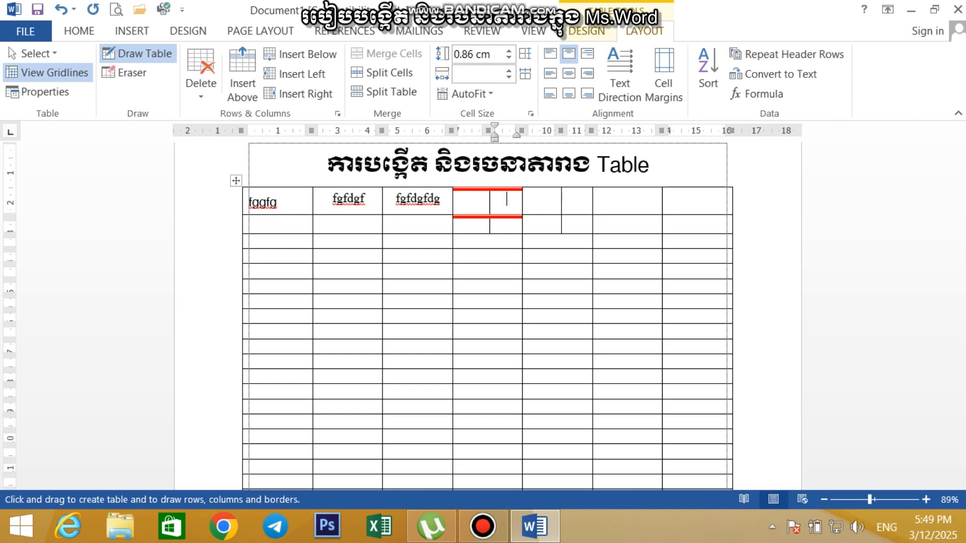
Set the border pen to a single ½ pt black line and draw a vertical divider through the third column's second and third rows
{"action": "left_click", "coordinate": [586, 31]}
{"action": "left_click", "coordinate": [829, 53]}
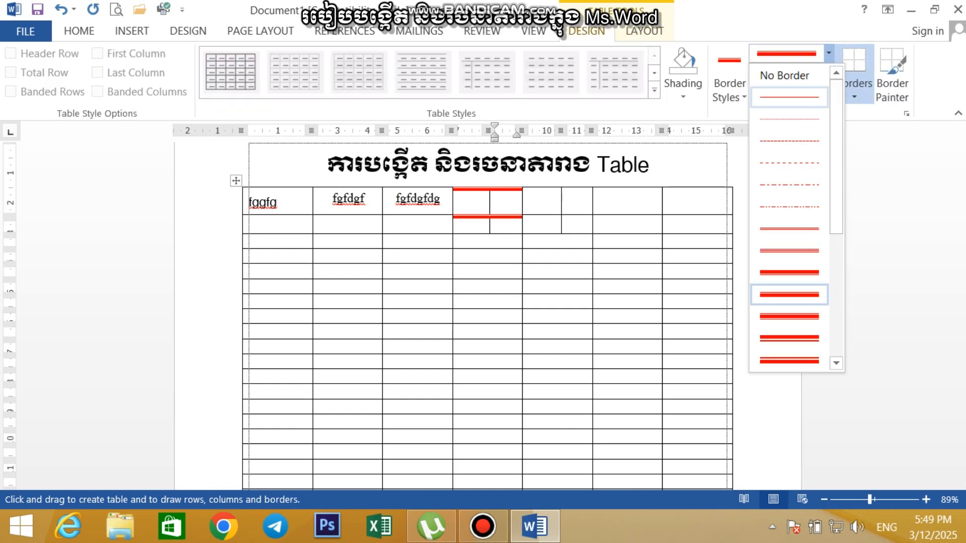
{"action": "left_click", "coordinate": [789, 97]}
{"action": "left_click", "coordinate": [792, 92]}
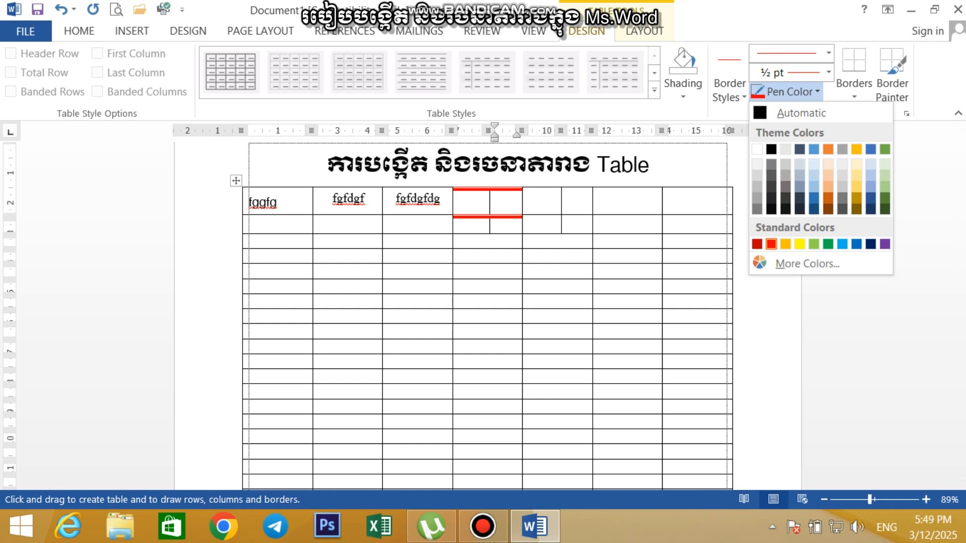
{"action": "left_click", "coordinate": [771, 149]}
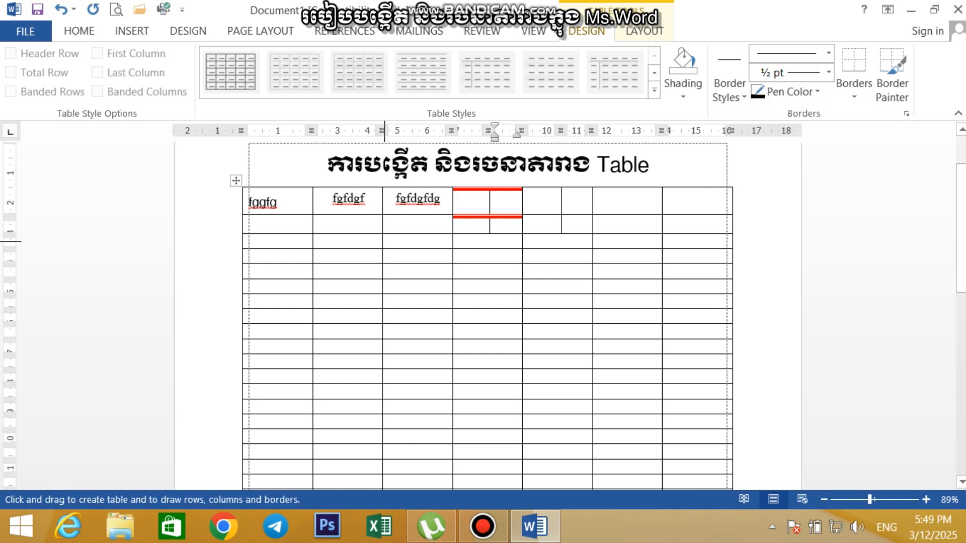
{"action": "left_click_drag", "start_coordinate": [405, 217], "coordinate": [405, 263]}
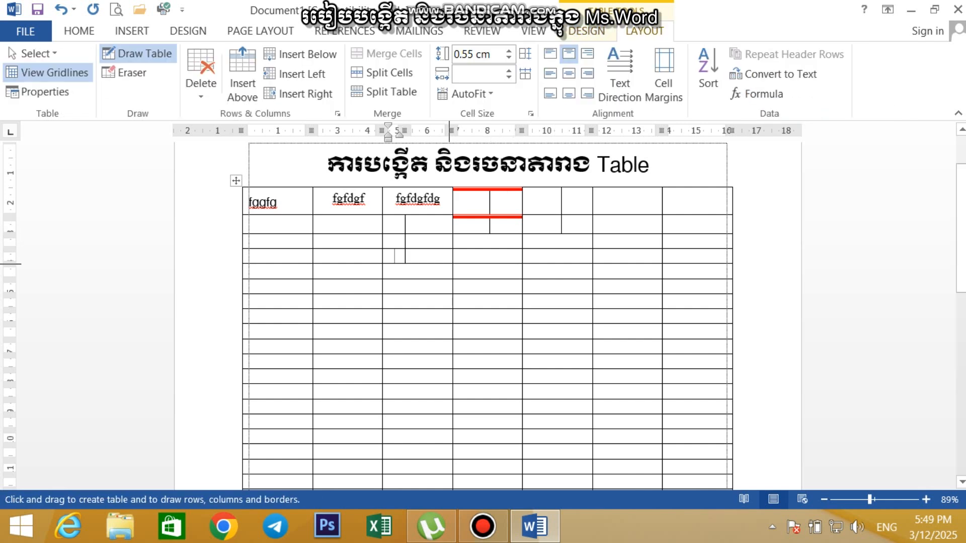
{"action": "left_click_drag", "start_coordinate": [394, 249], "coordinate": [394, 263]}
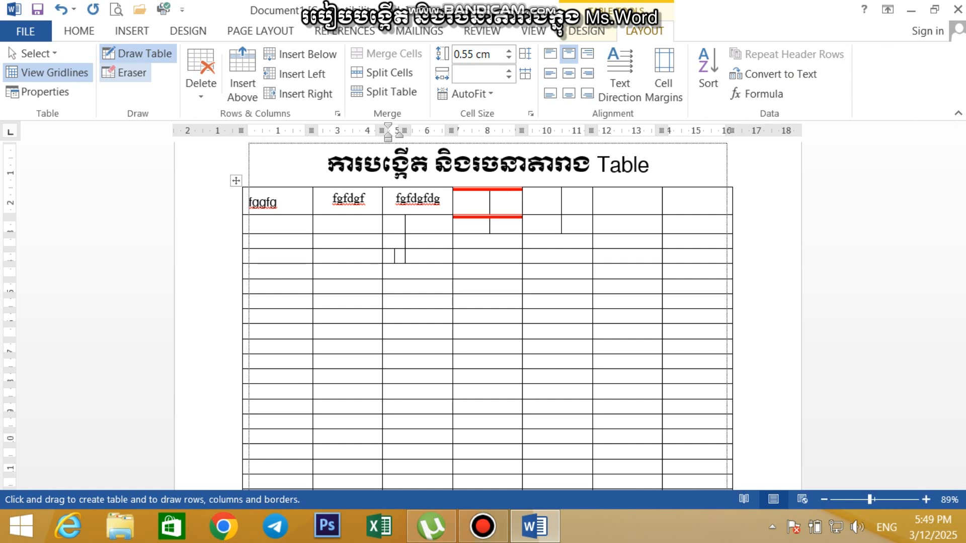
Erase the top row's dividers between the third and sixth columns and the extra dividers within the second row's cells
{"action": "left_click", "coordinate": [126, 73]}
{"action": "left_click", "coordinate": [456, 202]}
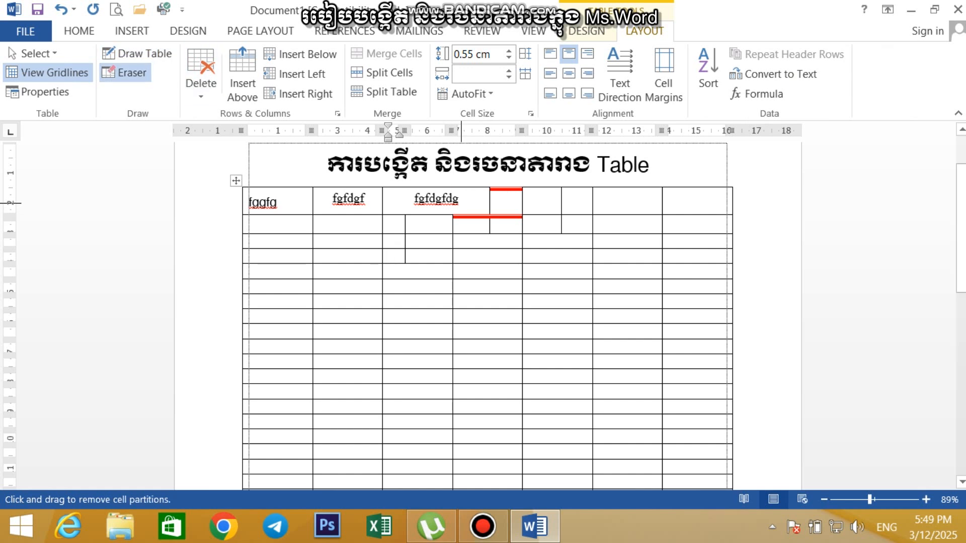
{"action": "left_click", "coordinate": [490, 201]}
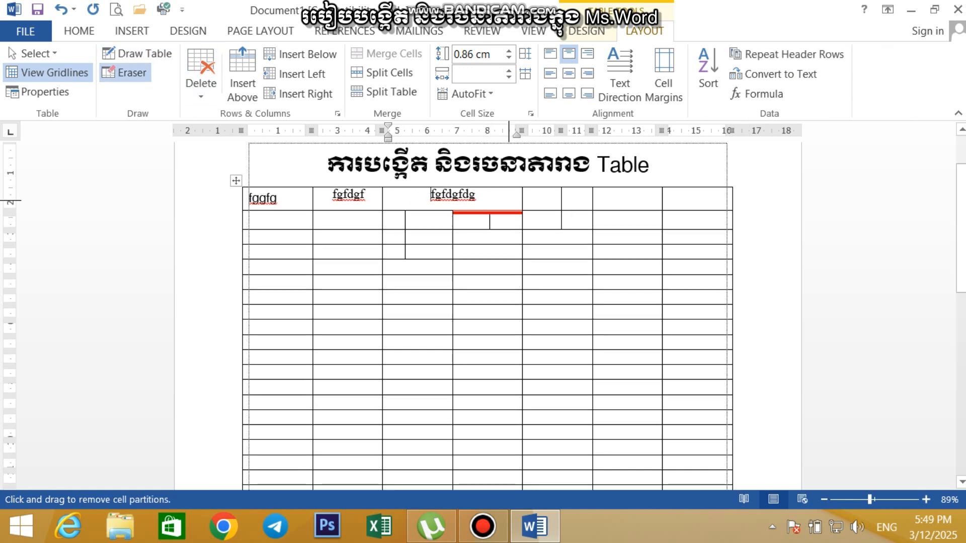
{"action": "left_click", "coordinate": [524, 200]}
{"action": "left_click", "coordinate": [561, 211]}
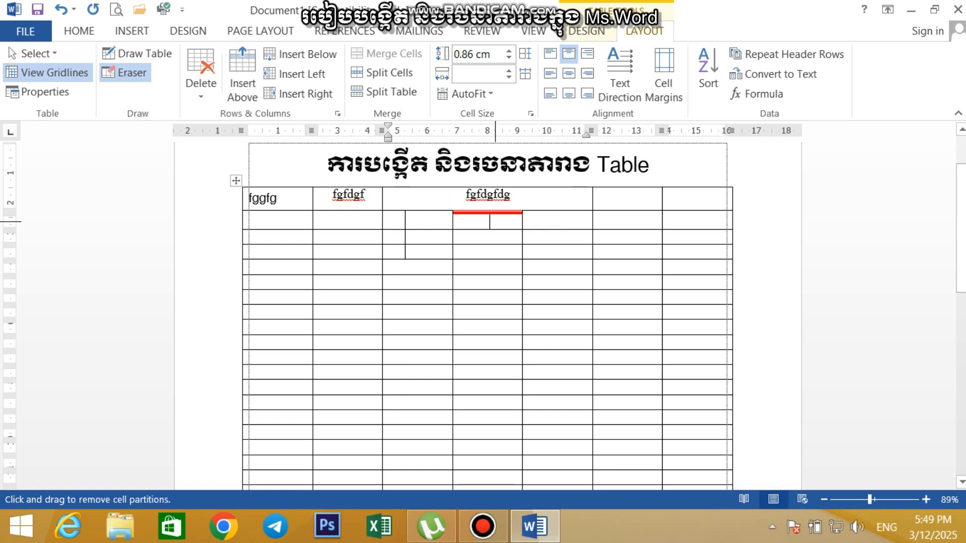
{"action": "left_click", "coordinate": [490, 224]}
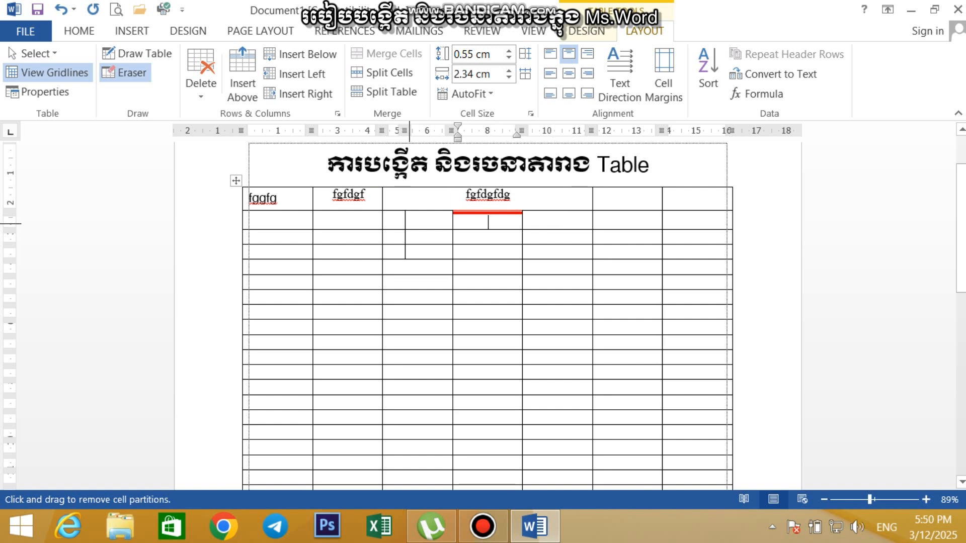
{"action": "left_click", "coordinate": [406, 221]}
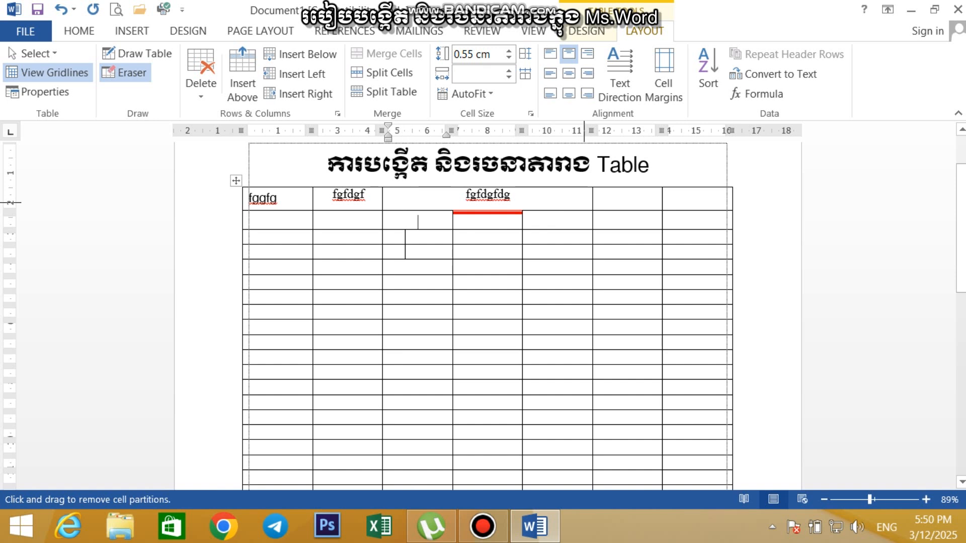
{"action": "left_click", "coordinate": [592, 201]}
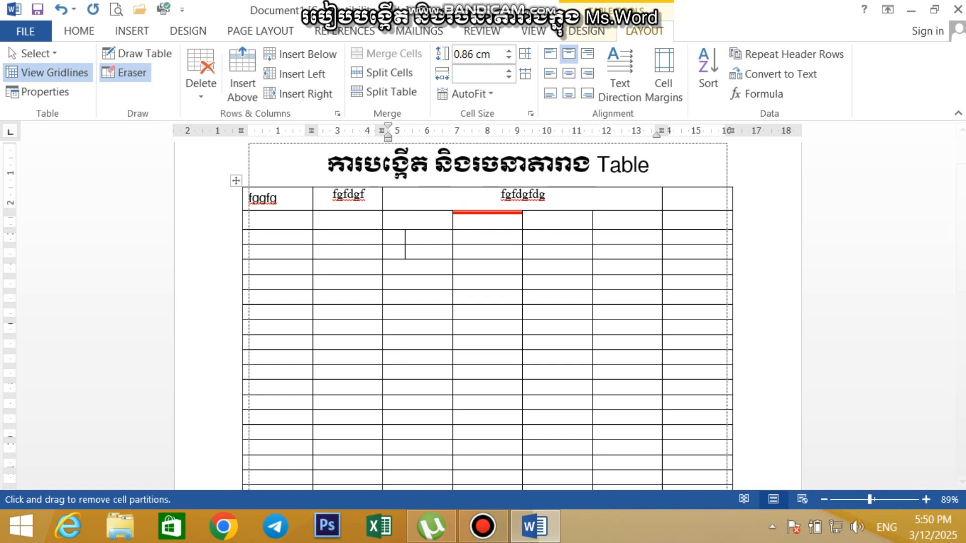
{"action": "key", "text": "Escape"}
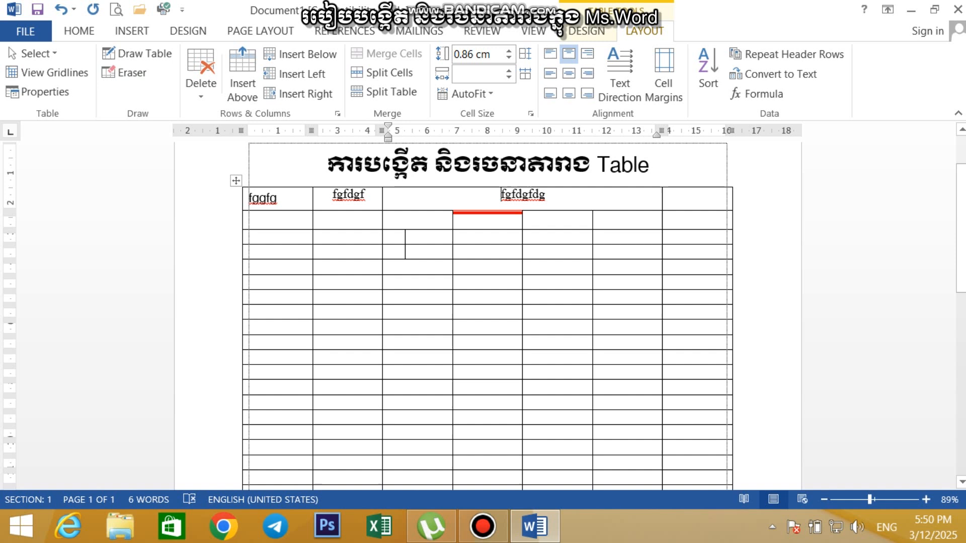
Select all the cells in the table's top two rows
{"action": "left_click_drag", "start_coordinate": [289, 198], "coordinate": [697, 220]}
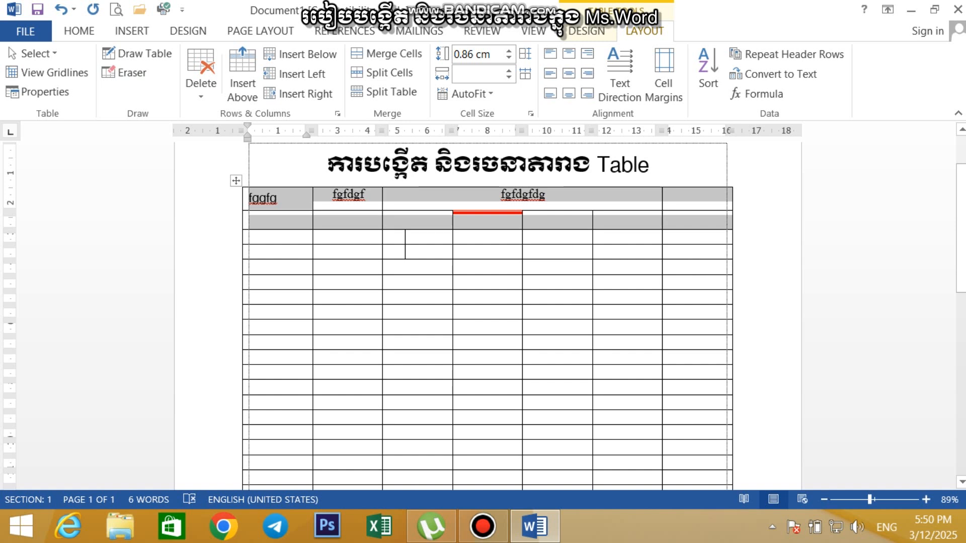
{"action": "left_click", "coordinate": [348, 312]}
{"action": "left_click_drag", "start_coordinate": [288, 199], "coordinate": [697, 222]}
Delete the entire table and undo the deletion
{"action": "left_click", "coordinate": [201, 85]}
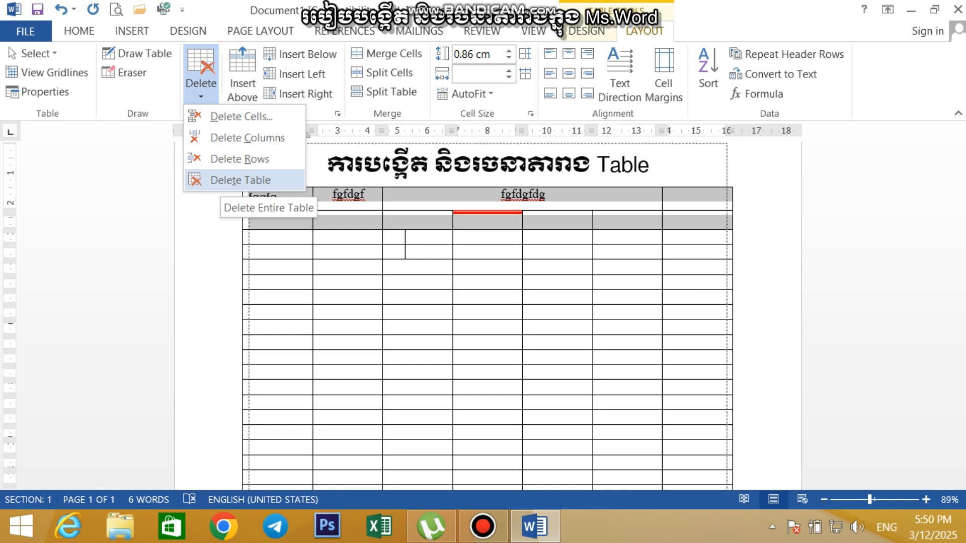
{"action": "left_click", "coordinate": [240, 180]}
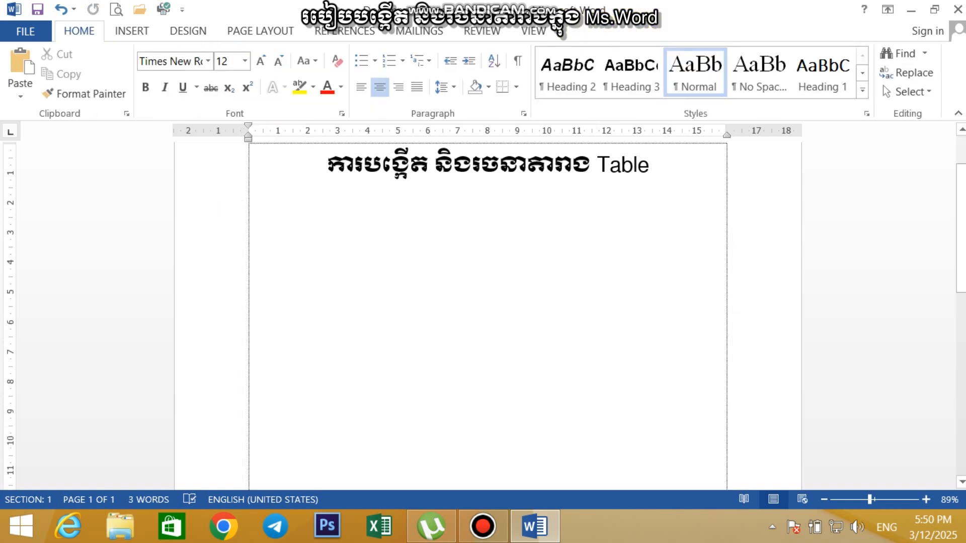
{"action": "left_click", "coordinate": [60, 9]}
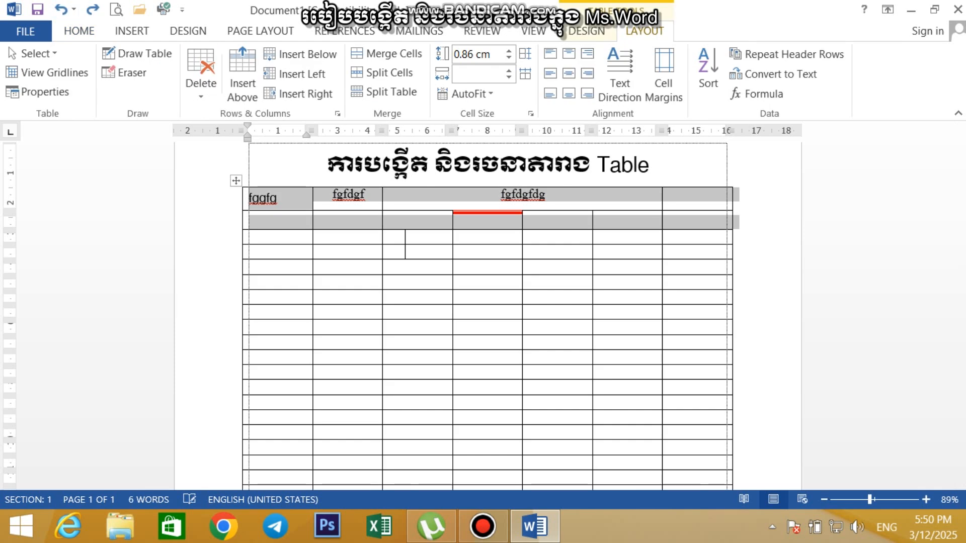
Delete the two selected rows from the table
{"action": "left_click", "coordinate": [201, 80]}
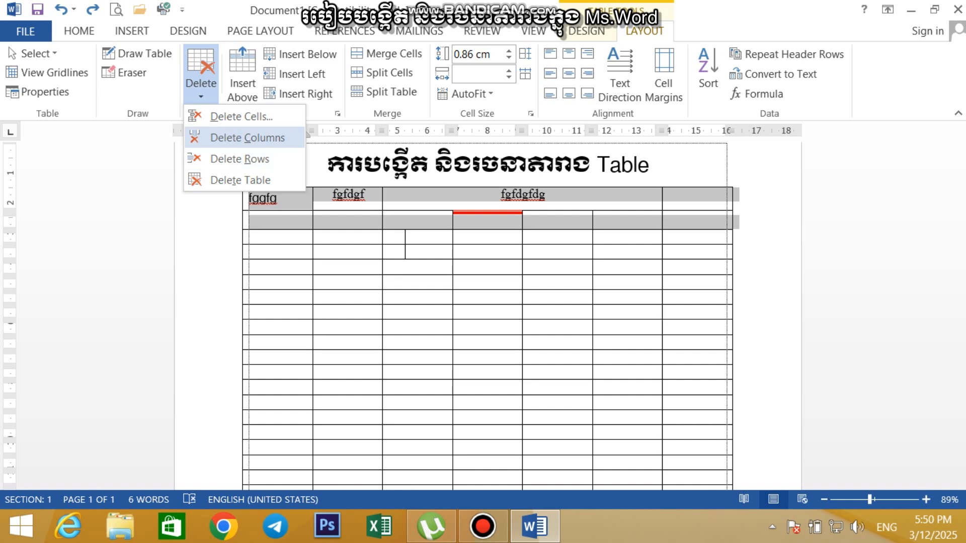
{"action": "left_click", "coordinate": [239, 159]}
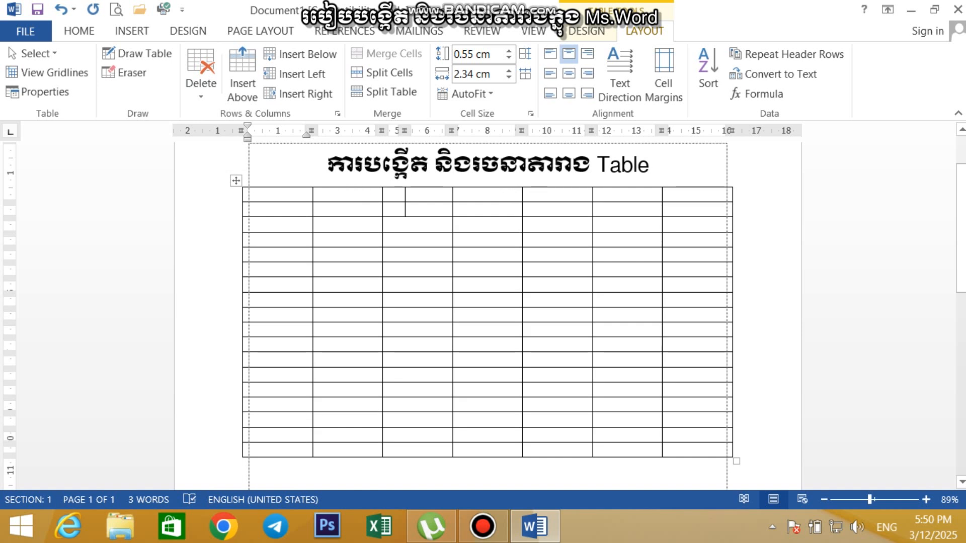
{"action": "left_click", "coordinate": [201, 86]}
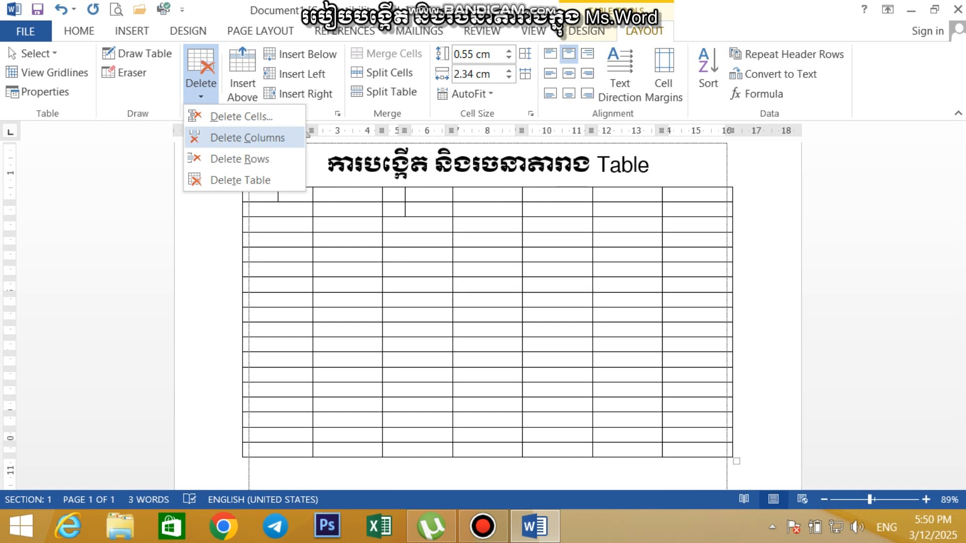
{"action": "left_click", "coordinate": [201, 87]}
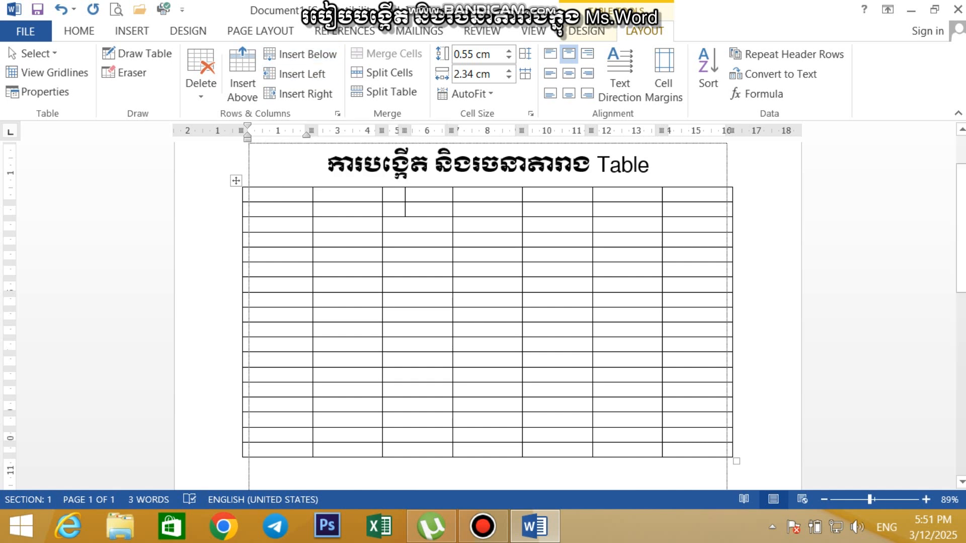
Fill the first three cells of the table's last row with "fdsf", "dsfdsf" and "dsfdsf"
{"action": "scroll", "coordinate": [487, 302], "scroll_direction": "down", "scroll_amount": 3}
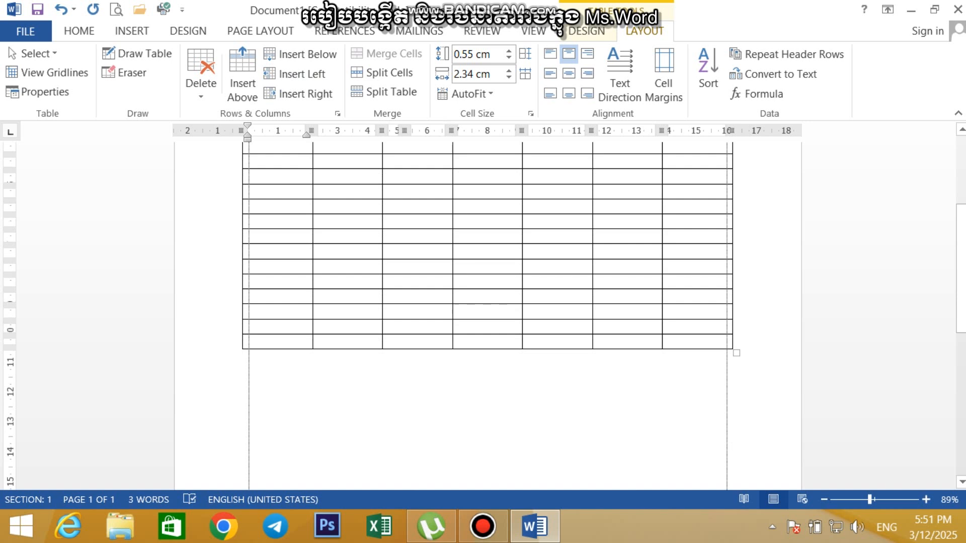
{"action": "left_click", "coordinate": [278, 341]}
{"action": "type", "text": "fdsf"}
{"action": "key", "text": "Tab"}
{"action": "type", "text": "dsfdsf"}
{"action": "key", "text": "Tab"}
{"action": "type", "text": "dsfdsf"}
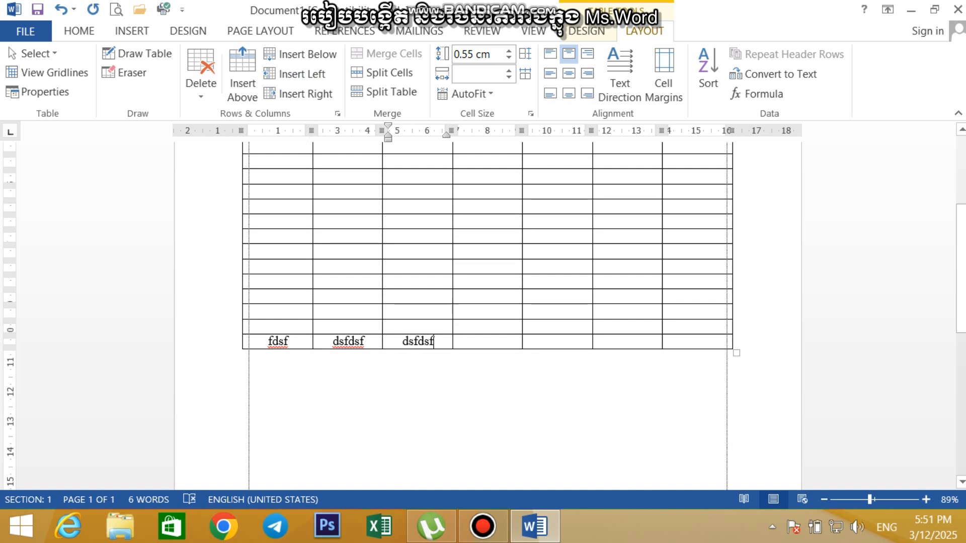
Insert four rows below the row containing the sample text, and two more rows above the bottom row
{"action": "mouse_move", "coordinate": [235, 349]}
{"action": "left_click_drag", "start_coordinate": [272, 342], "coordinate": [690, 342]}
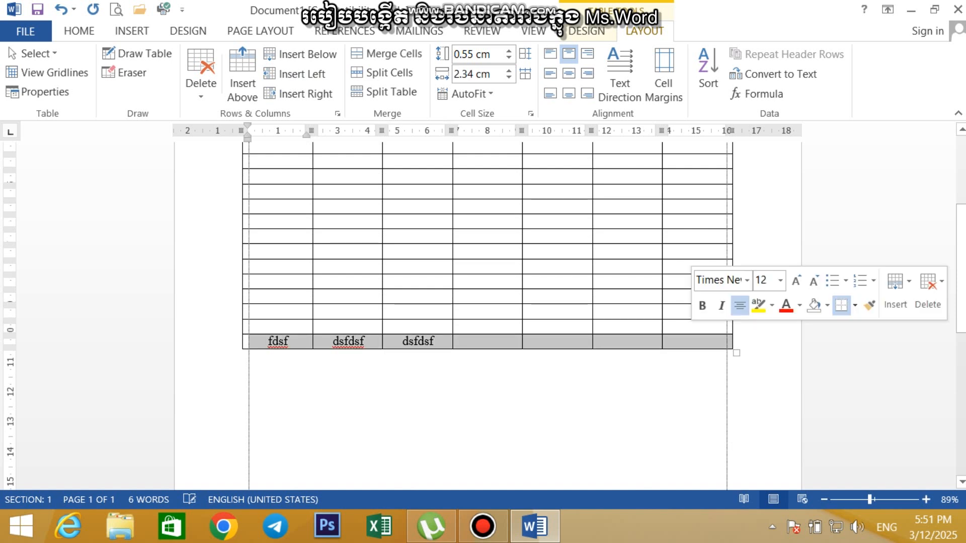
{"action": "left_click", "coordinate": [488, 342]}
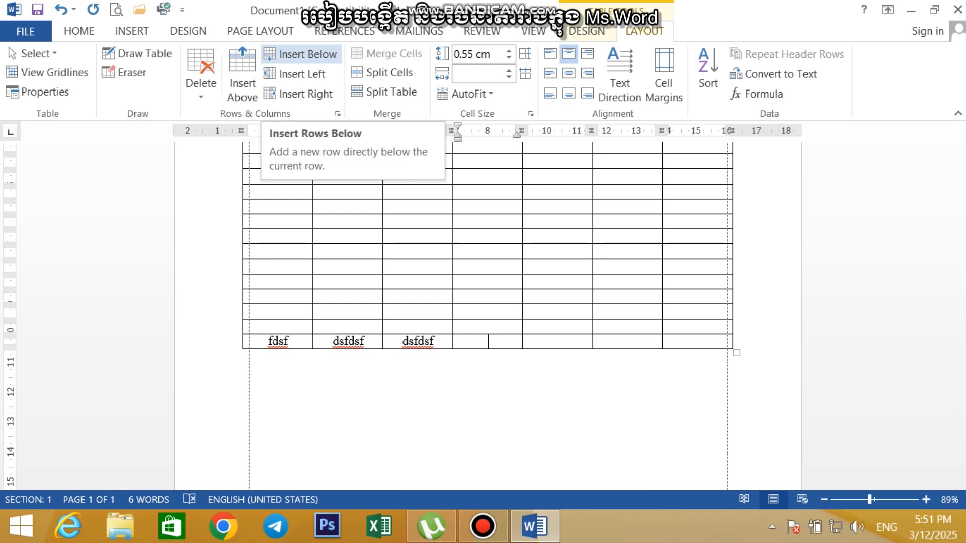
{"action": "left_click", "coordinate": [301, 53]}
{"action": "left_click", "coordinate": [301, 54]}
{"action": "left_click", "coordinate": [300, 54]}
{"action": "left_click", "coordinate": [301, 54]}
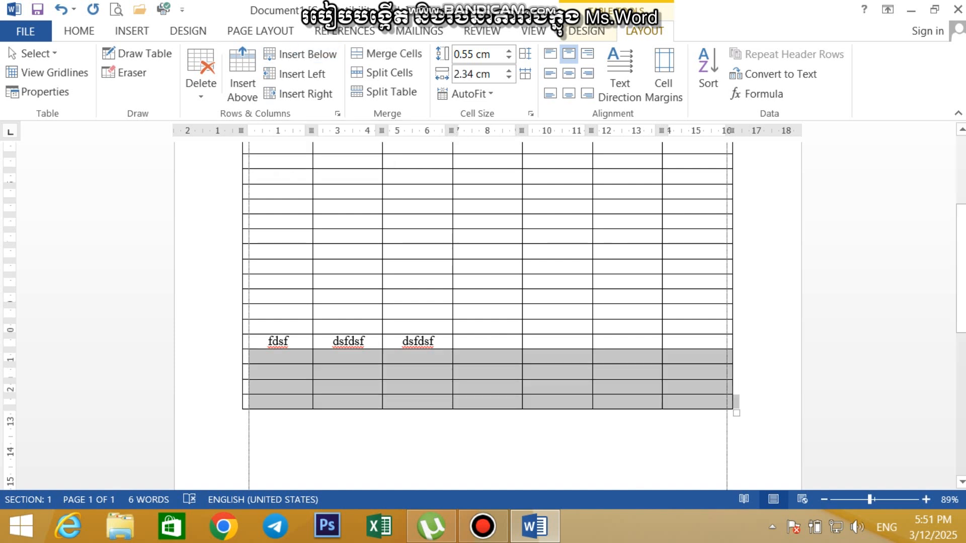
{"action": "left_click", "coordinate": [242, 76]}
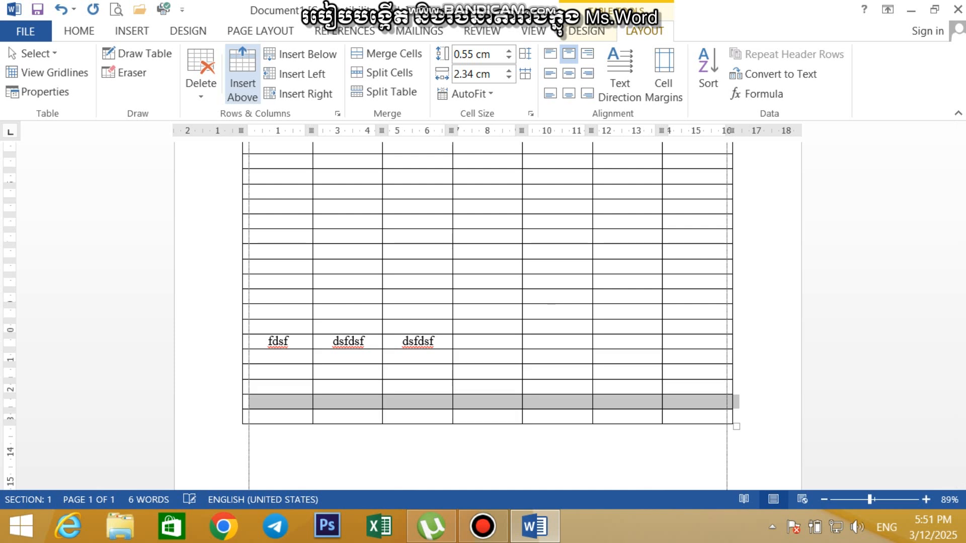
{"action": "left_click", "coordinate": [242, 75]}
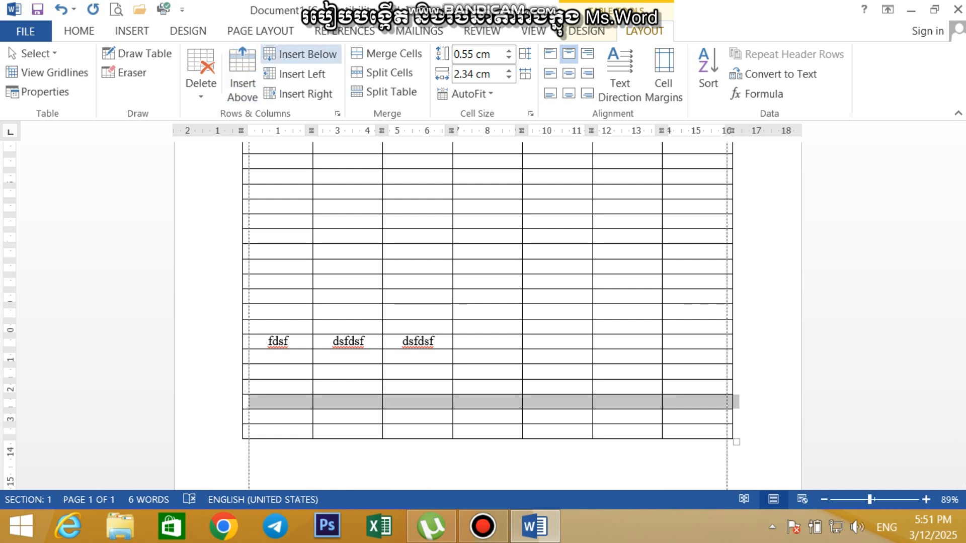
Insert a new column to the right of the table's last column
{"action": "scroll", "coordinate": [488, 312], "scroll_direction": "up", "scroll_amount": 3}
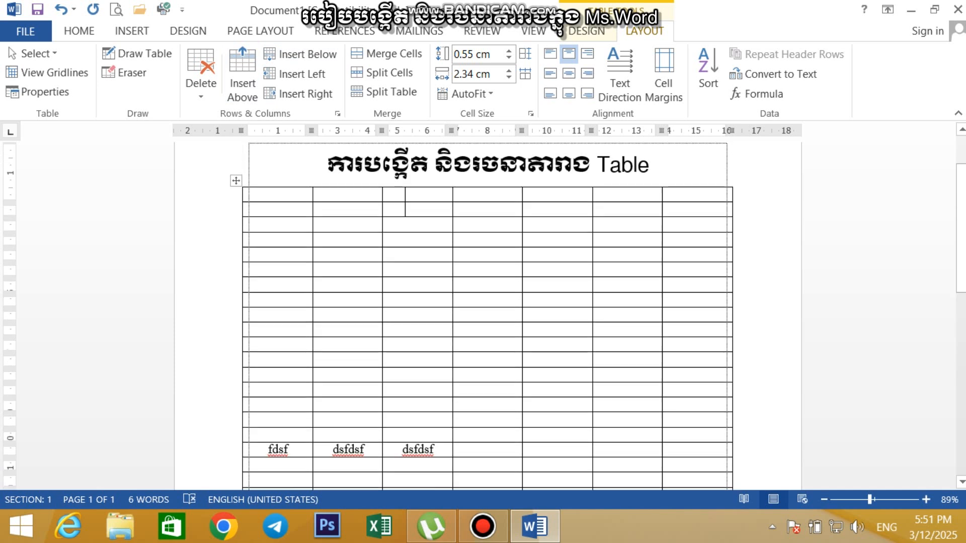
{"action": "left_click", "coordinate": [697, 194]}
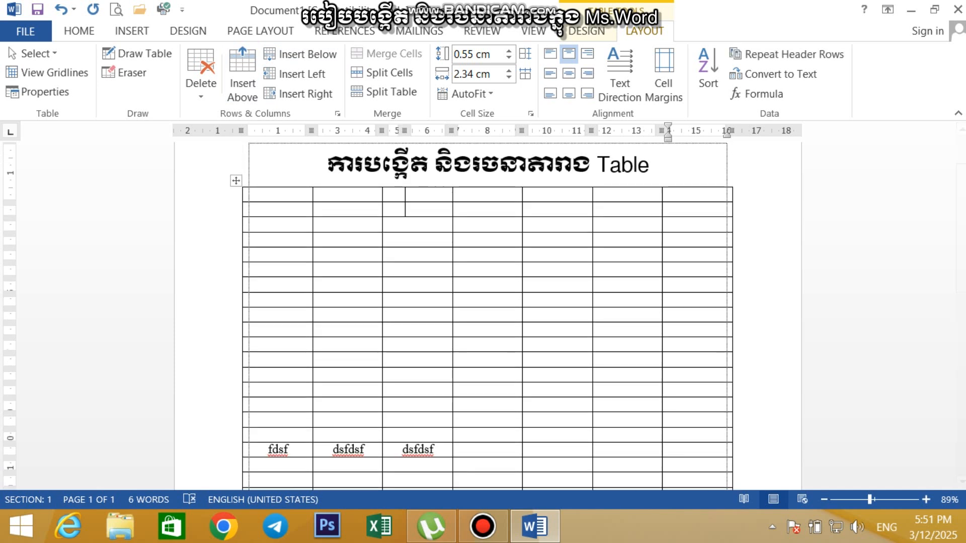
{"action": "left_click", "coordinate": [300, 94]}
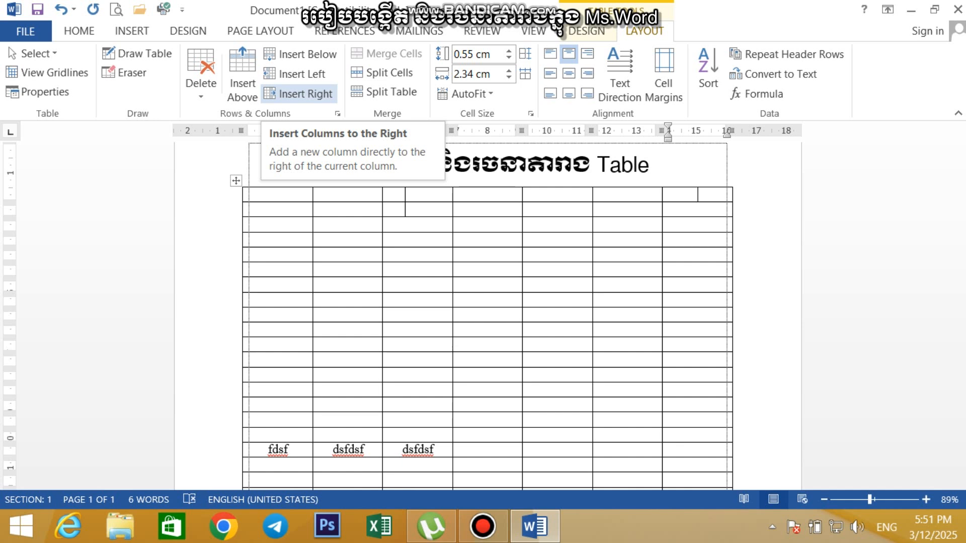
{"action": "key", "text": "ctrl+z"}
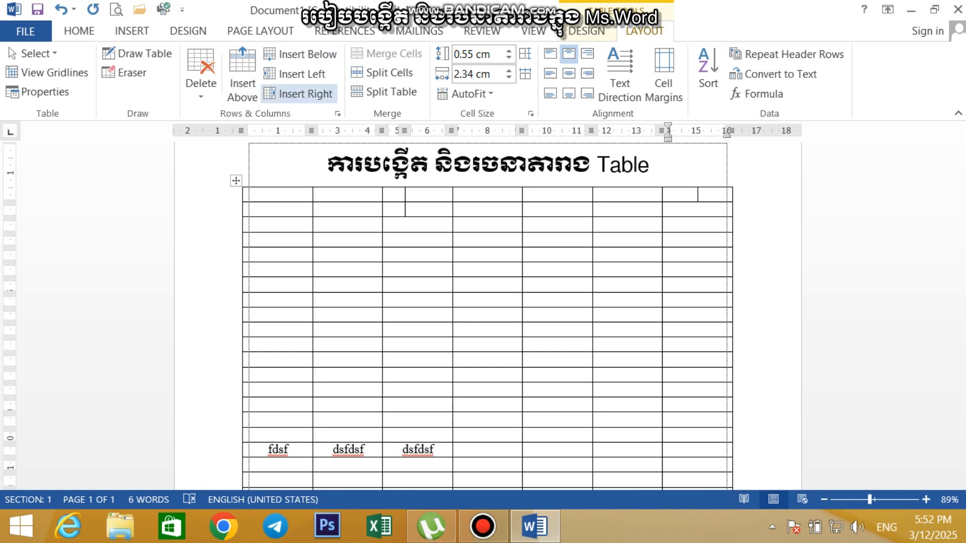
{"action": "left_click", "coordinate": [300, 94]}
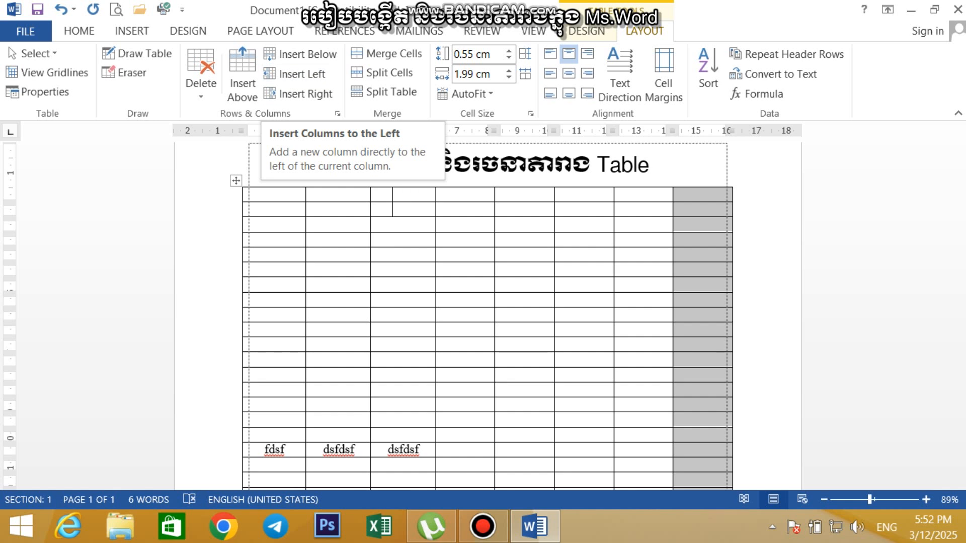
Merge the top four rows of the fourth and fifth columns, and a nine-row block spanning columns three to seven below
{"action": "left_click", "coordinate": [585, 195]}
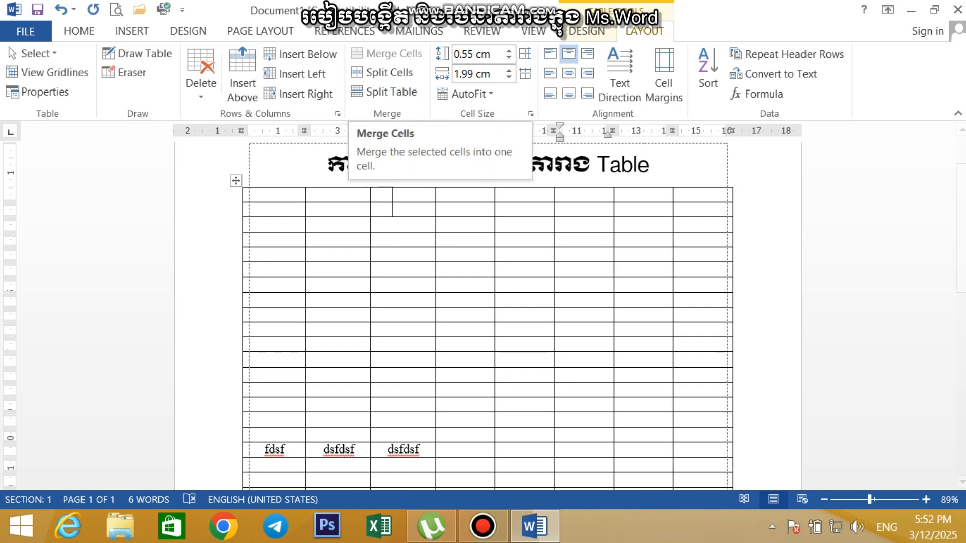
{"action": "left_click", "coordinate": [275, 195]}
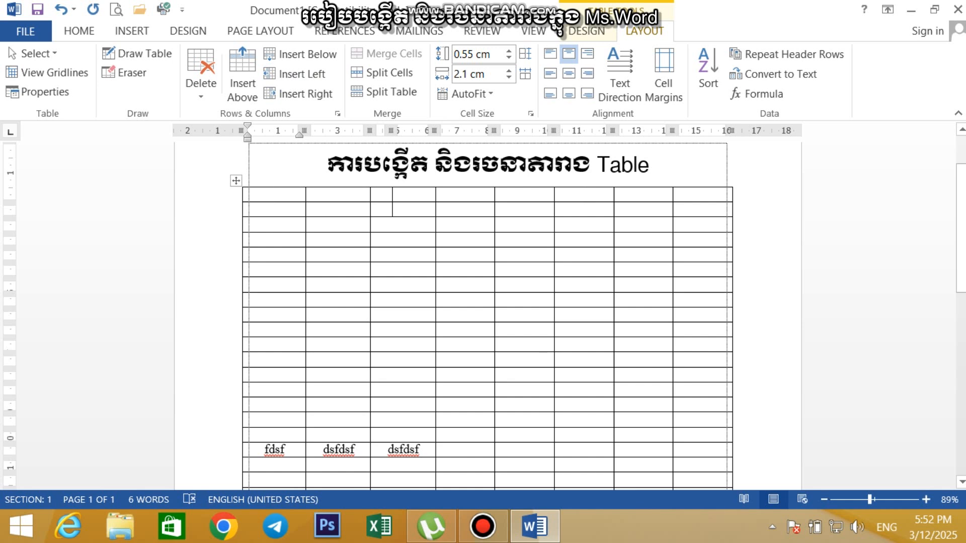
{"action": "left_click", "coordinate": [439, 195]}
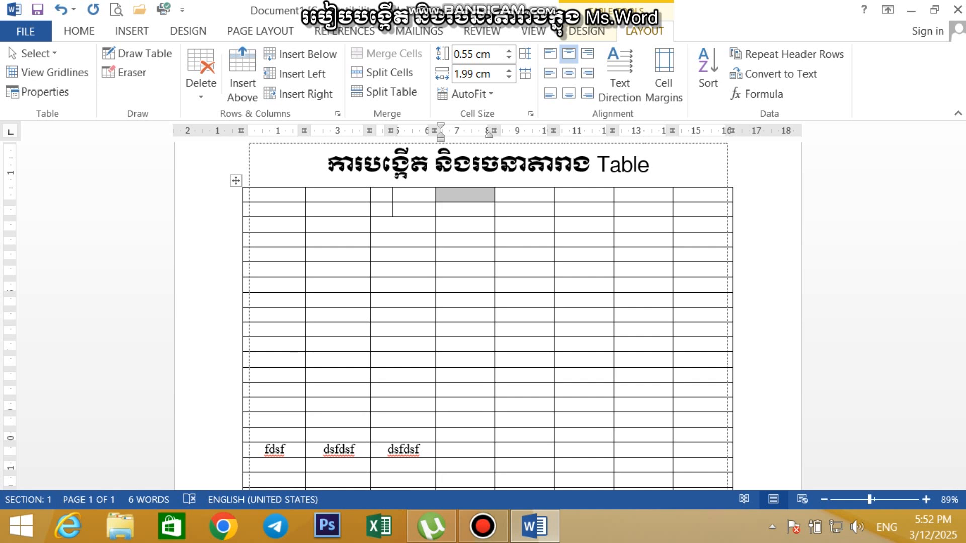
{"action": "left_click_drag", "start_coordinate": [466, 194], "coordinate": [525, 240]}
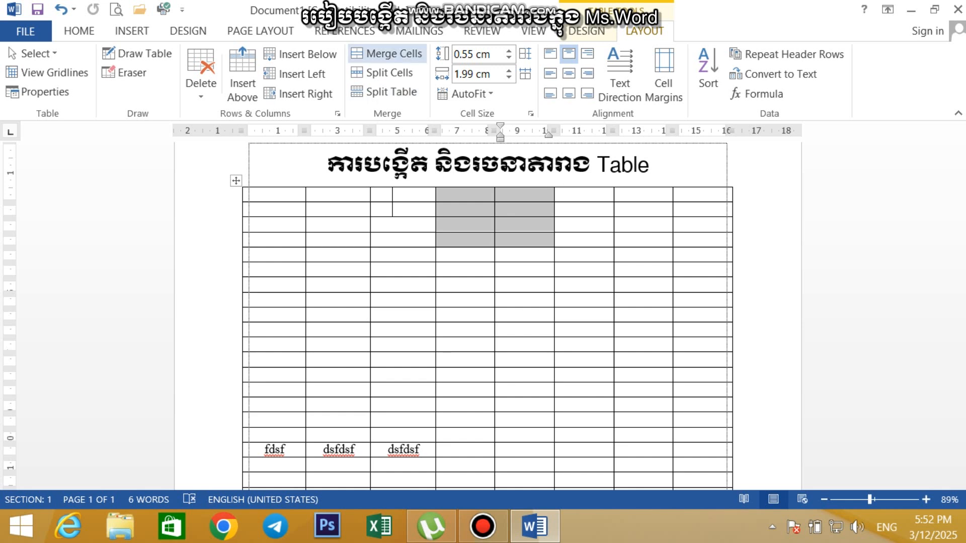
{"action": "left_click", "coordinate": [387, 53]}
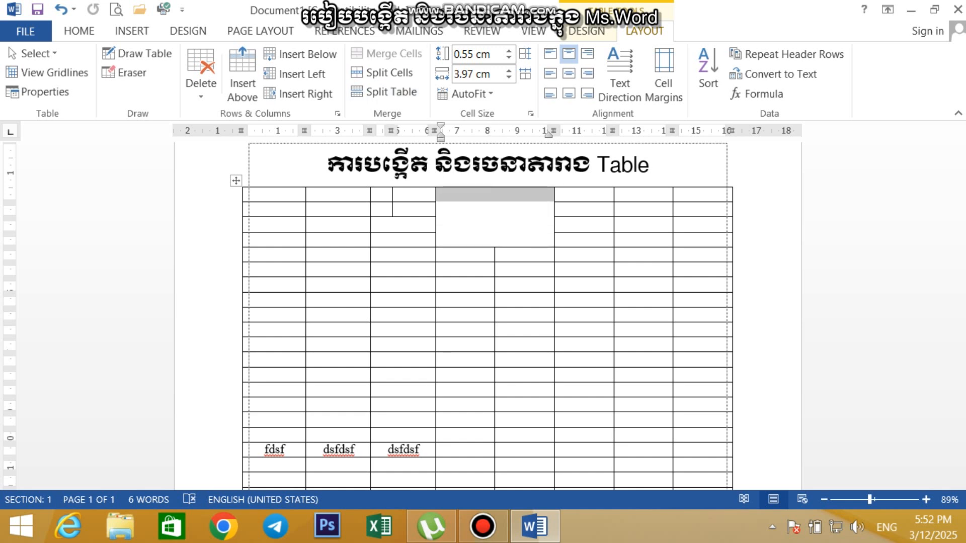
{"action": "left_click_drag", "start_coordinate": [377, 267], "coordinate": [646, 389]}
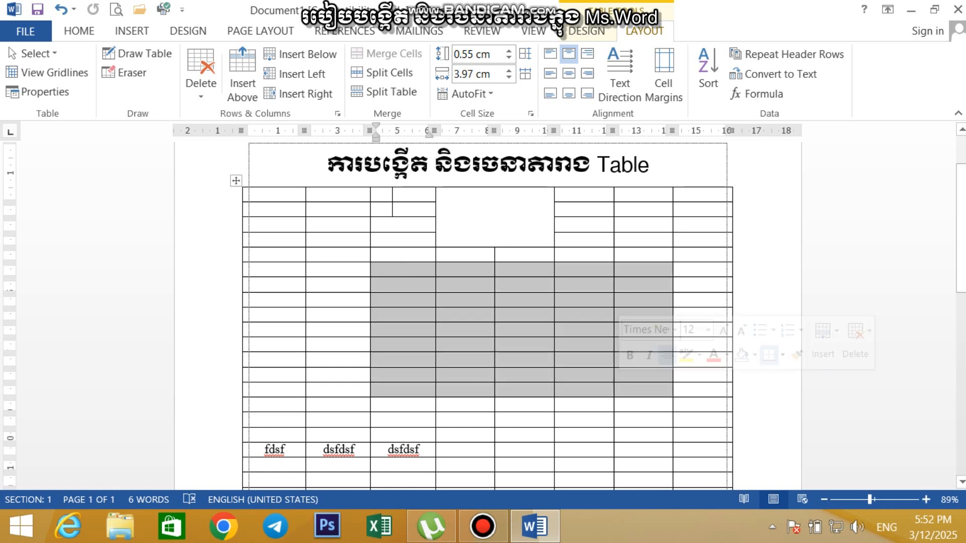
{"action": "left_click", "coordinate": [386, 53]}
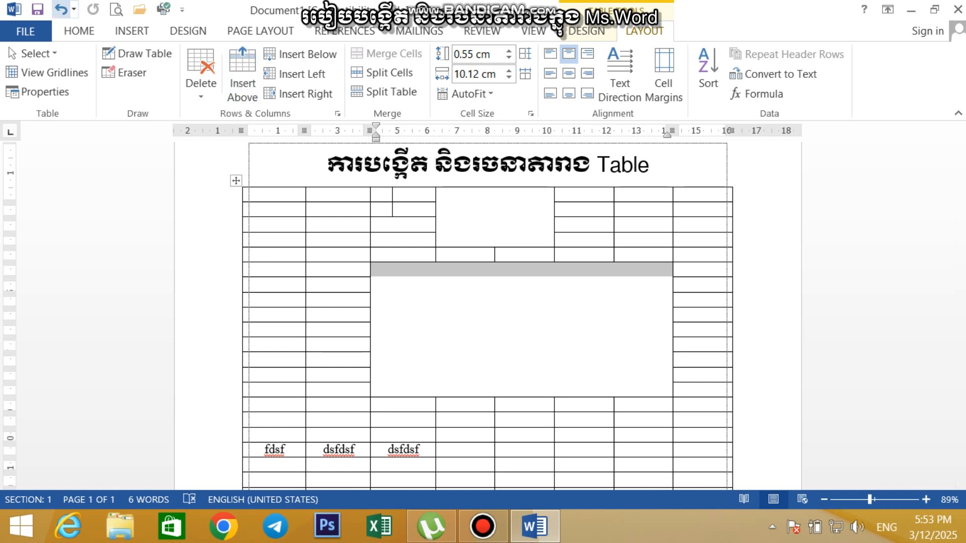
Undo both cell merges and clear the selection in the table
{"action": "left_click", "coordinate": [59, 9]}
{"action": "left_click", "coordinate": [59, 9]}
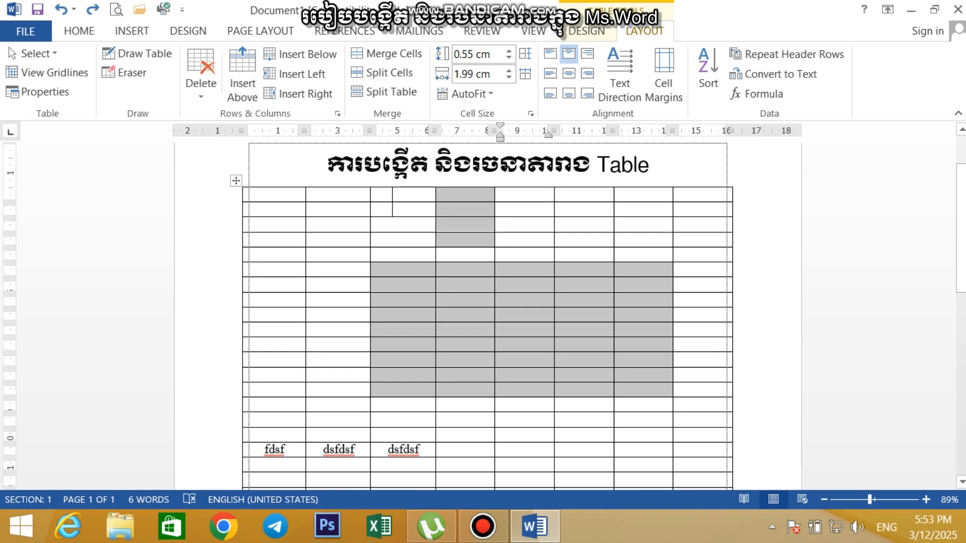
{"action": "left_click", "coordinate": [465, 195]}
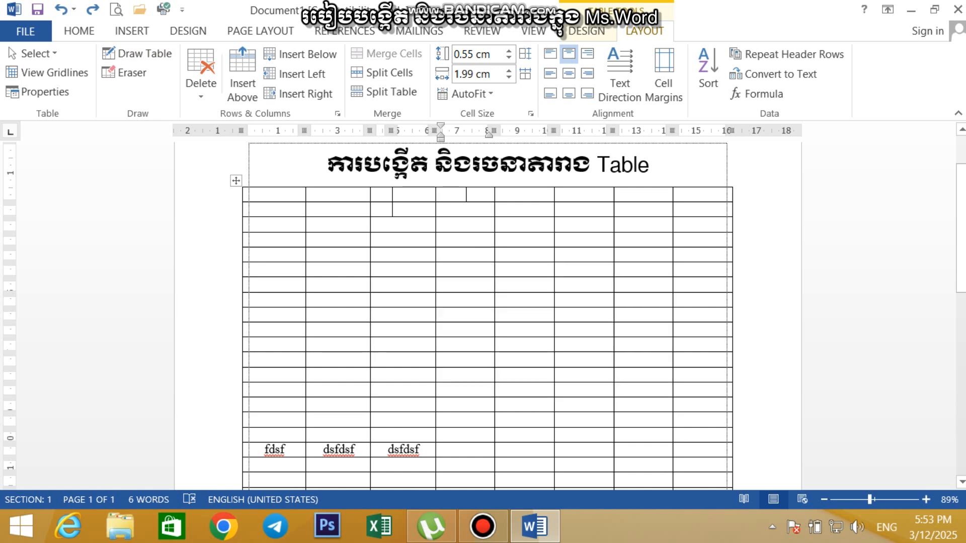
Delete the table's top two rows
{"action": "left_click_drag", "start_coordinate": [274, 195], "coordinate": [705, 210]}
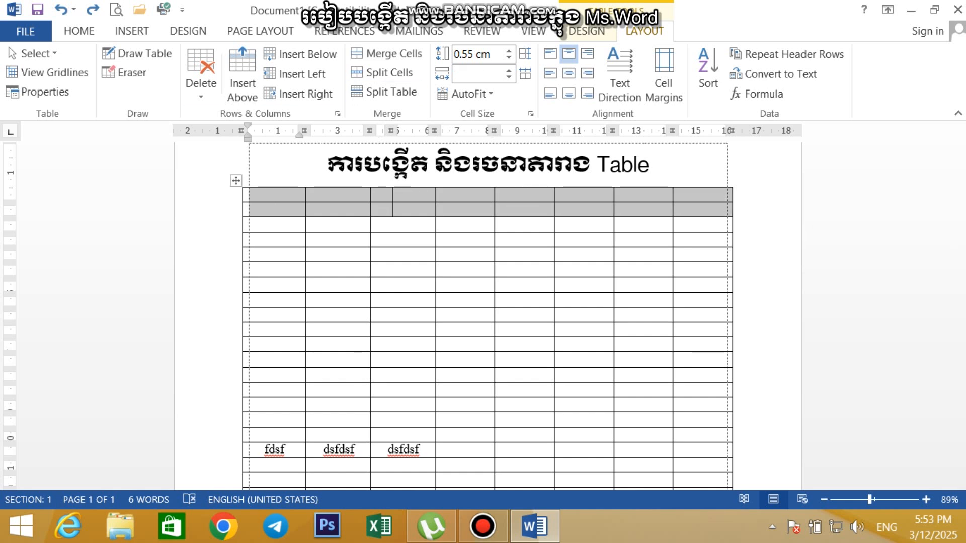
{"action": "left_click", "coordinate": [201, 83]}
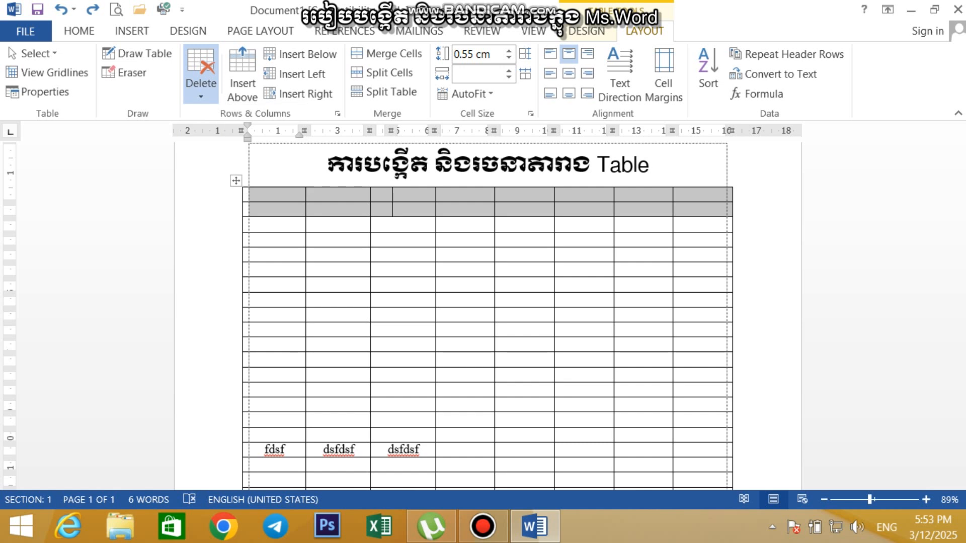
{"action": "left_click", "coordinate": [240, 158]}
{"action": "left_click", "coordinate": [466, 255]}
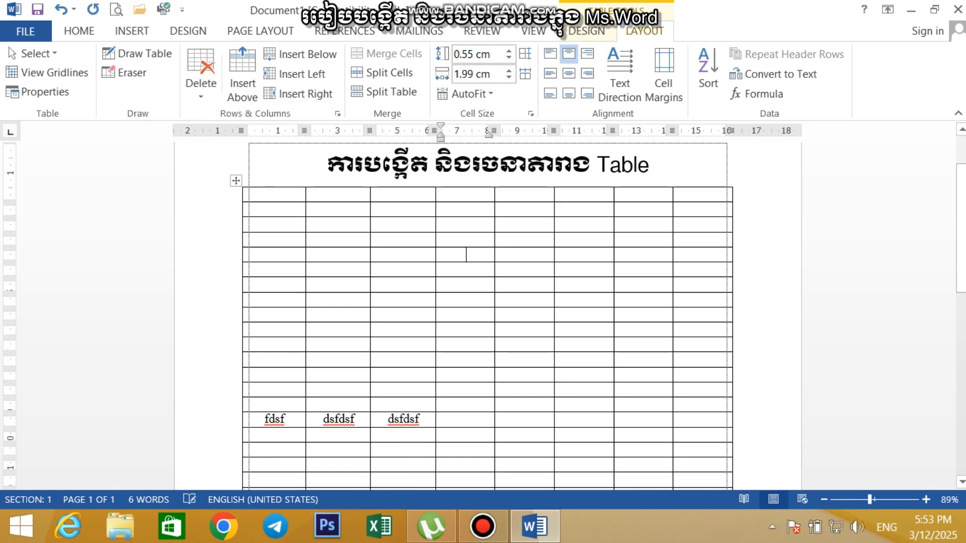
Widen the first column to about 2.86 cm and shift the border between the second and third columns slightly to the right
{"action": "left_click_drag", "start_coordinate": [306, 262], "coordinate": [328, 261]}
{"action": "left_click", "coordinate": [466, 254]}
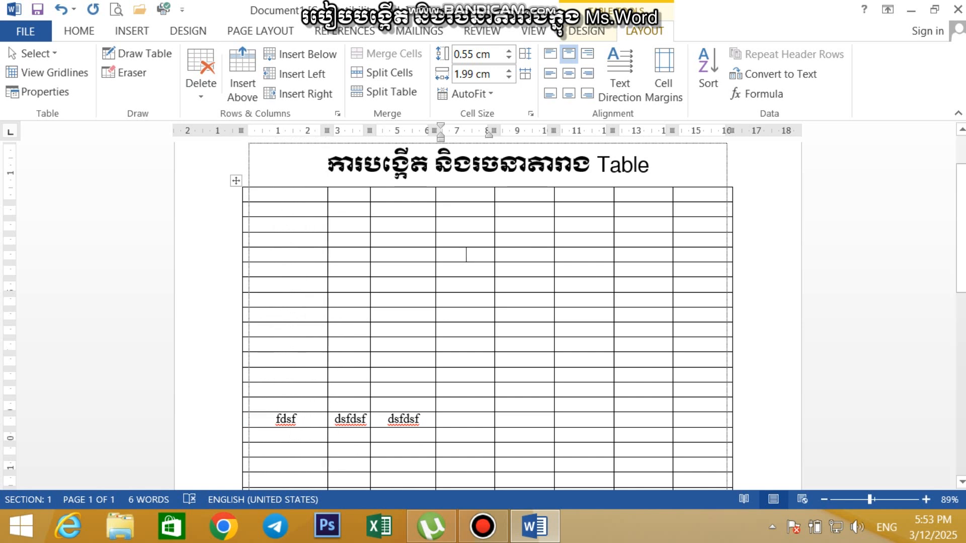
{"action": "mouse_move", "coordinate": [371, 262]}
{"action": "left_mouse_down"}
{"action": "mouse_move", "coordinate": [401, 262]}
{"action": "mouse_move", "coordinate": [374, 262]}
{"action": "mouse_move", "coordinate": [383, 261]}
{"action": "left_mouse_up"}
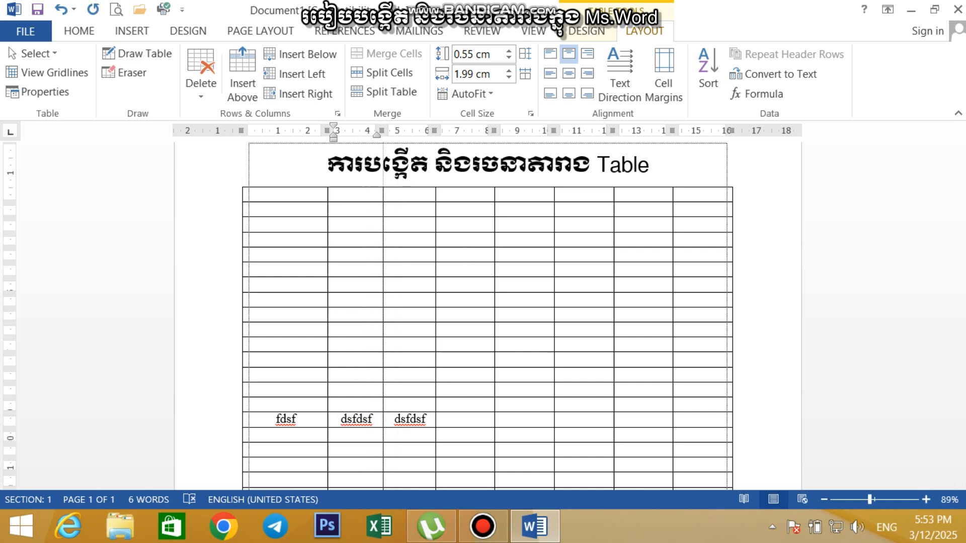
{"action": "left_click", "coordinate": [465, 262]}
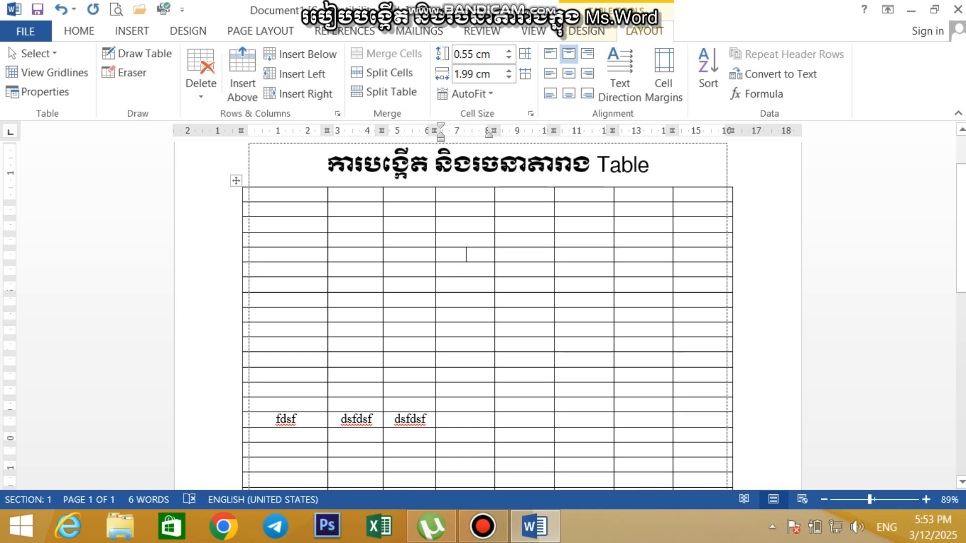
Increase the height of the table's top row to about 1.28 cm
{"action": "left_click_drag", "start_coordinate": [466, 202], "coordinate": [466, 241]}
{"action": "left_click_drag", "start_coordinate": [466, 241], "coordinate": [466, 218]}
{"action": "mouse_move", "coordinate": [465, 218]}
{"action": "left_mouse_down"}
{"action": "mouse_move", "coordinate": [465, 241]}
{"action": "mouse_move", "coordinate": [466, 200]}
{"action": "mouse_move", "coordinate": [466, 256]}
{"action": "mouse_move", "coordinate": [466, 190]}
{"action": "mouse_move", "coordinate": [466, 271]}
{"action": "mouse_move", "coordinate": [466, 224]}
{"action": "left_mouse_up"}
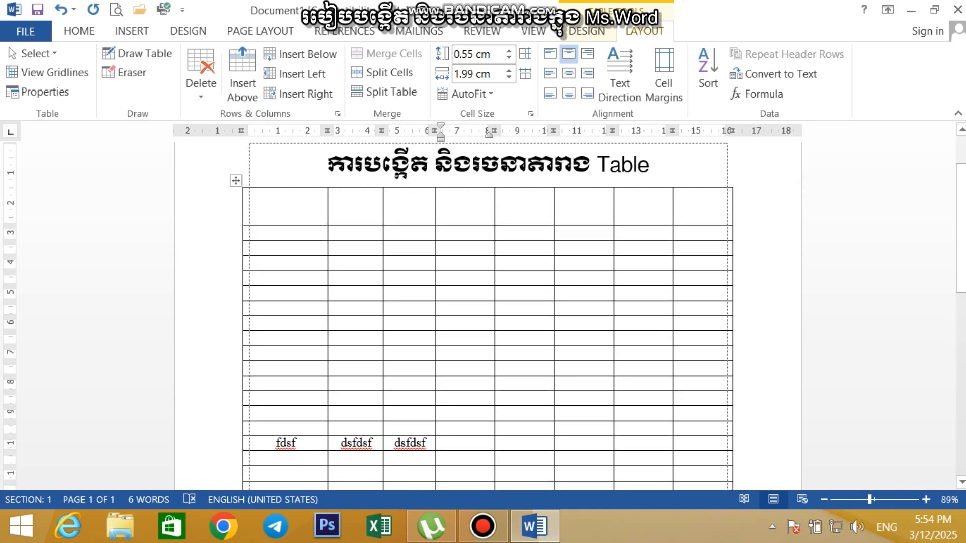
Select the entire table
{"action": "left_click", "coordinate": [245, 216]}
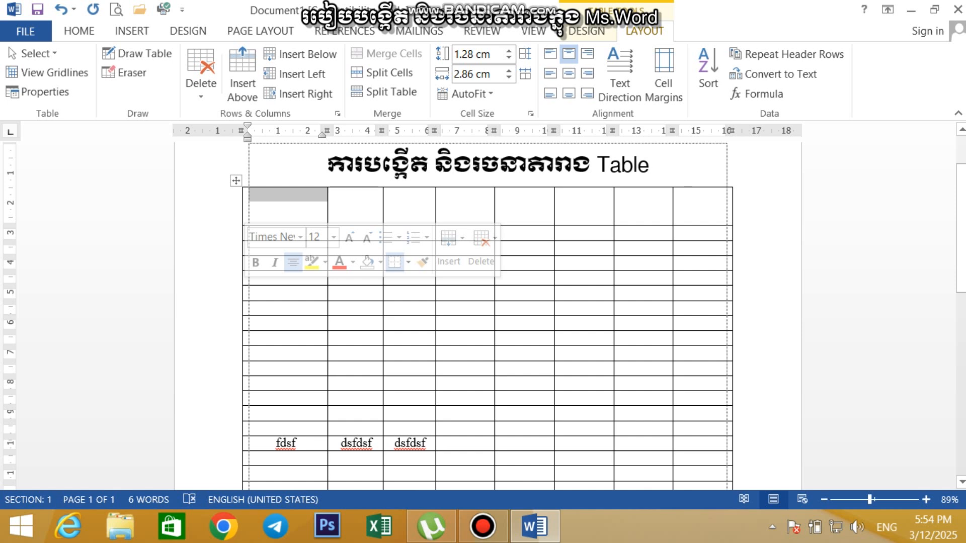
{"action": "left_click", "coordinate": [236, 181]}
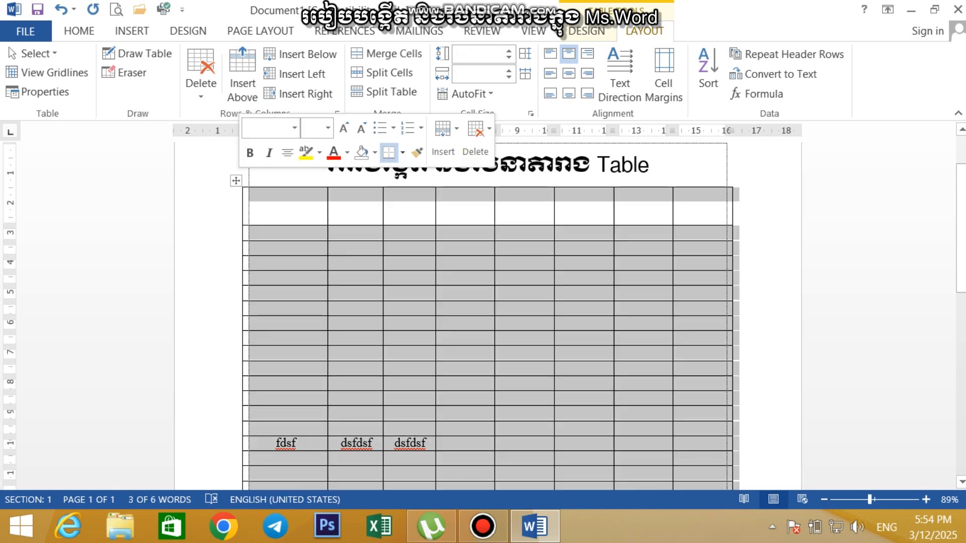